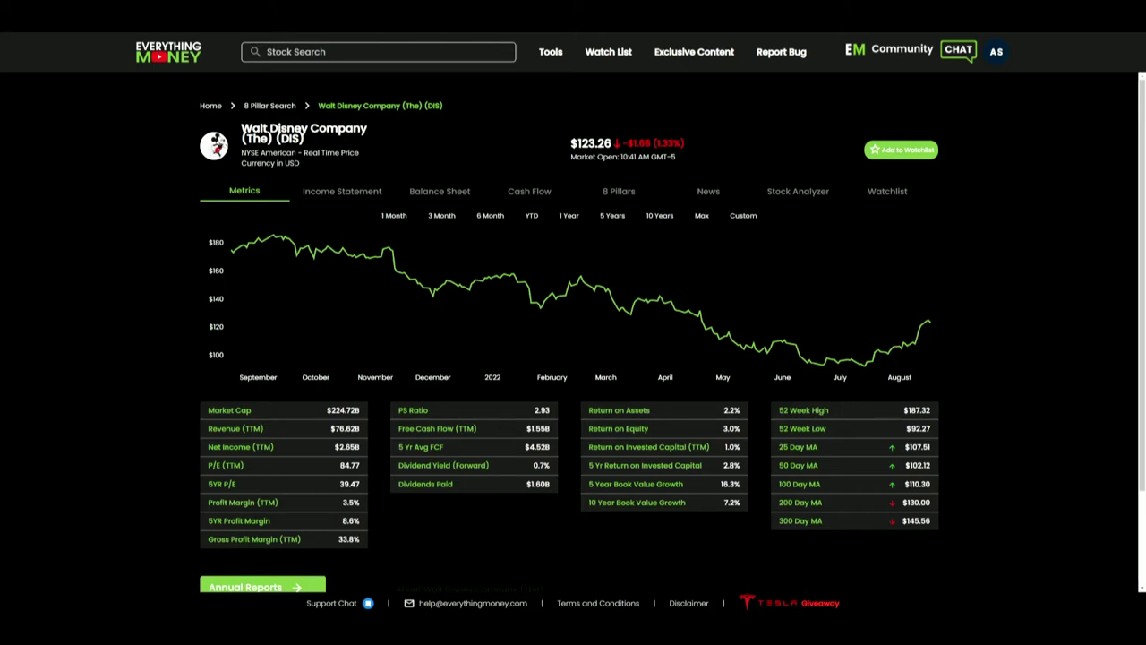
# Open the Stock Analyzer for Walt Disney (DIS)
pyautogui.click(801, 193)
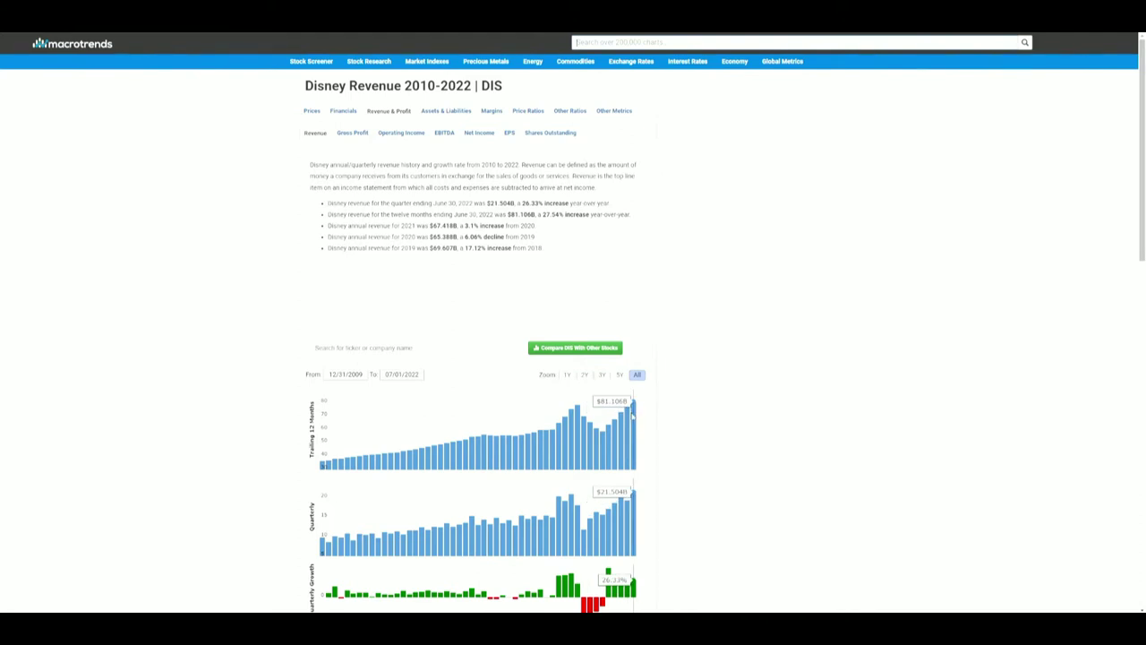
# Zoom in on Macrotrends' Disney revenue page and scroll to the quarterly and YoY growth charts
pyautogui.scroll(-3, 640, 591)
pyautogui.scroll(1, 681, 532)
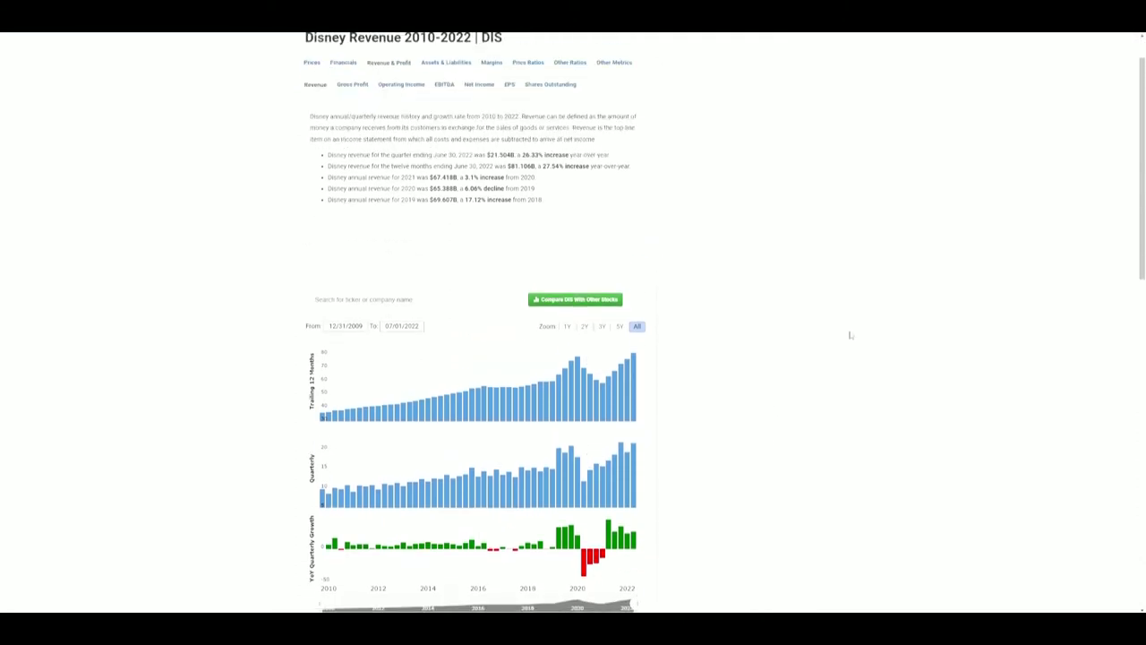
pyautogui.click(1126, 34)
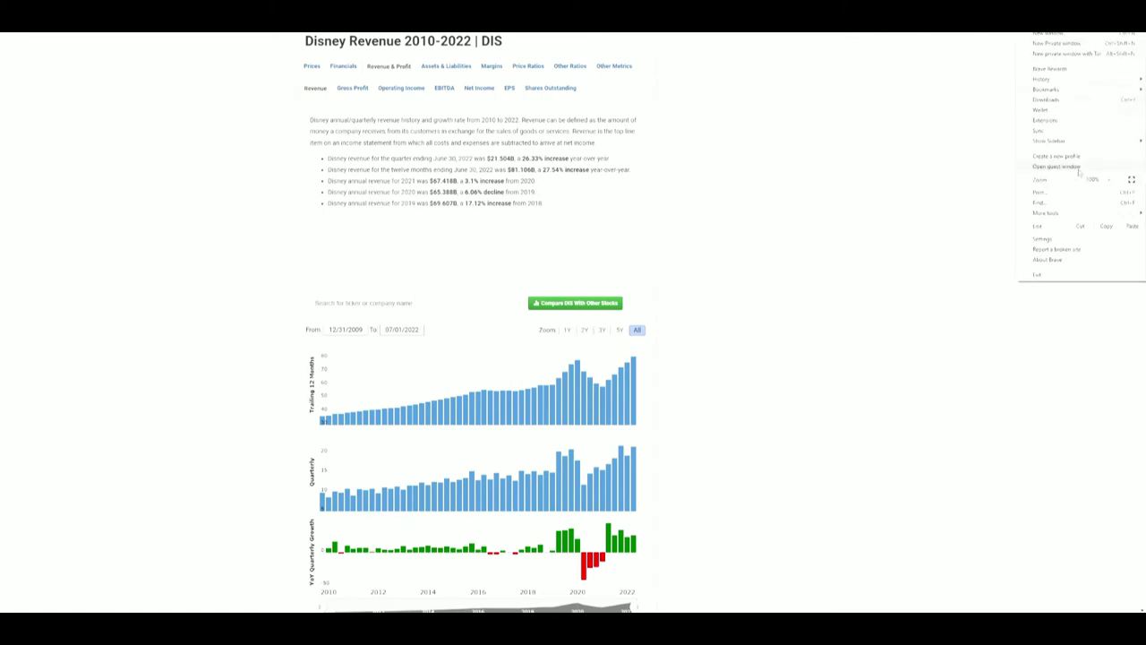
pyautogui.click(1113, 181)
pyautogui.click(1112, 181)
pyautogui.click(1113, 181)
pyautogui.click(899, 356)
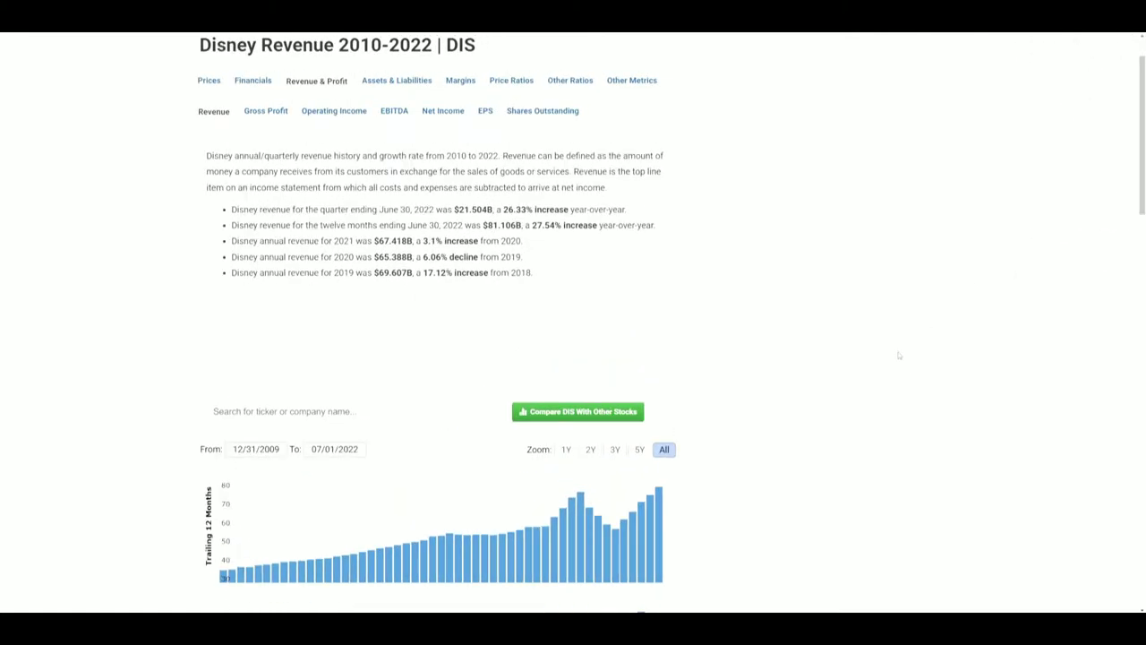
pyautogui.scroll(-3, 842, 328)
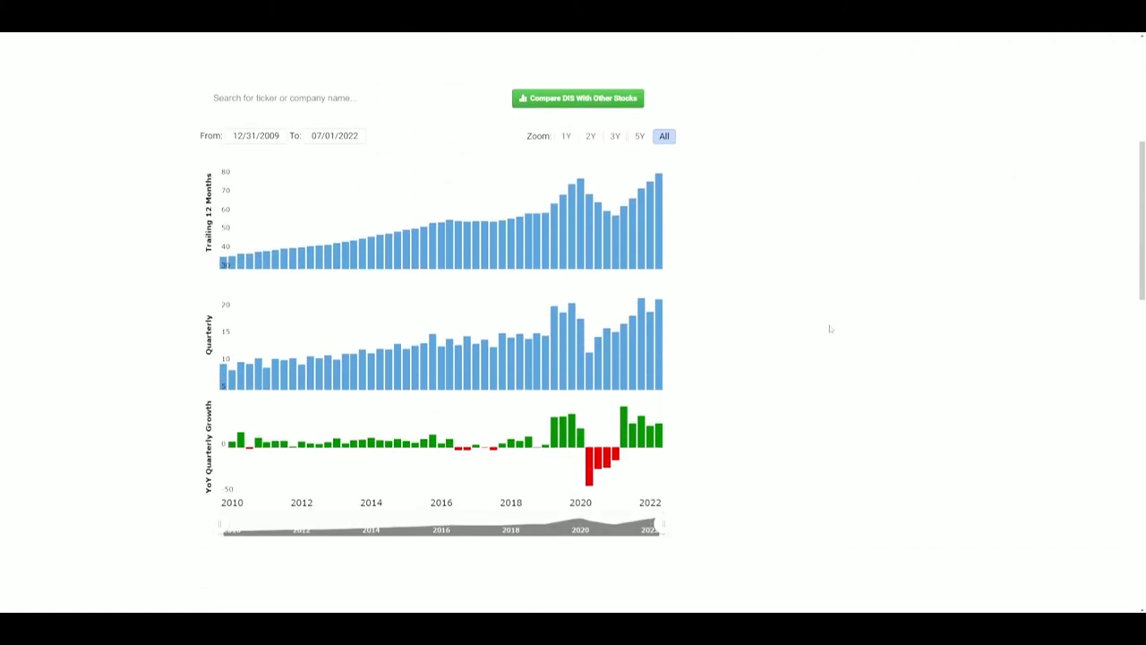
pyautogui.moveTo(659, 431)
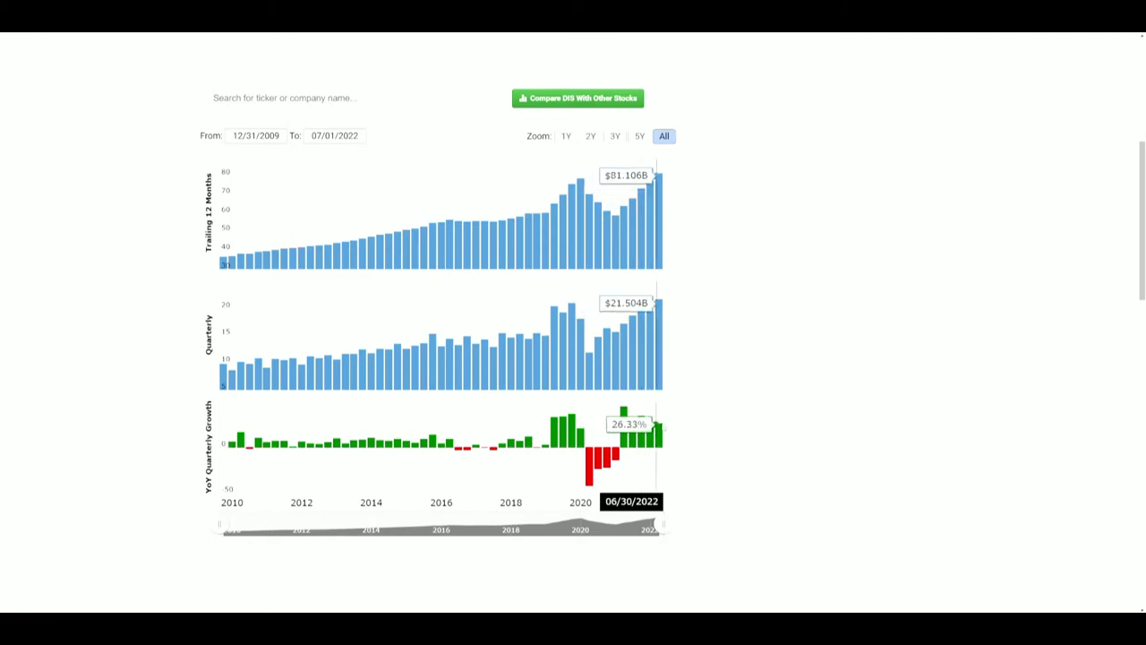
# Scroll back up through Disney's Macrotrends revenue charts to finish reviewing the quarterly figures
pyautogui.scroll(1, 639, 421)
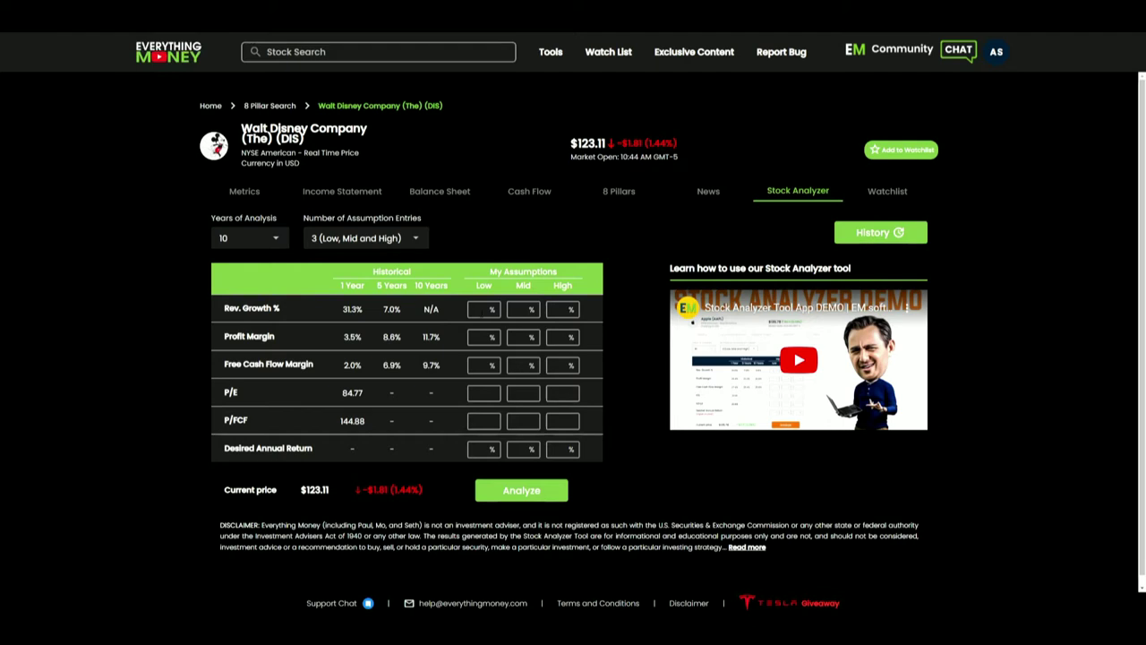
# Enter Disney's revenue growth assumptions as 5% low, 10% mid and 15% high
pyautogui.click(482, 310)
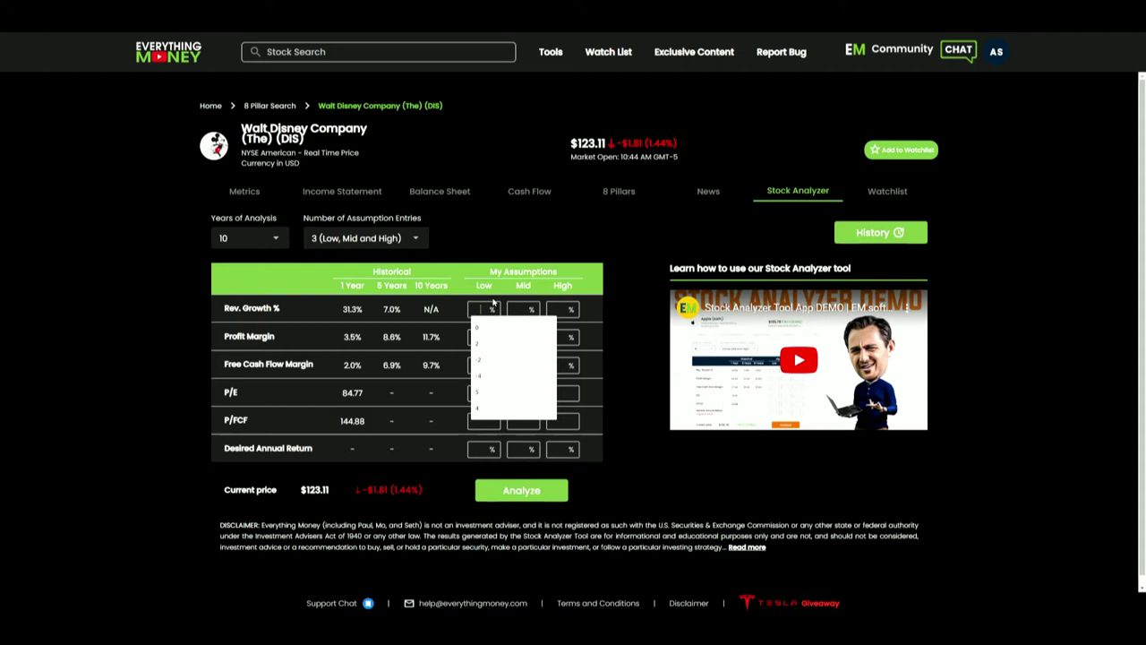
pyautogui.write('5')
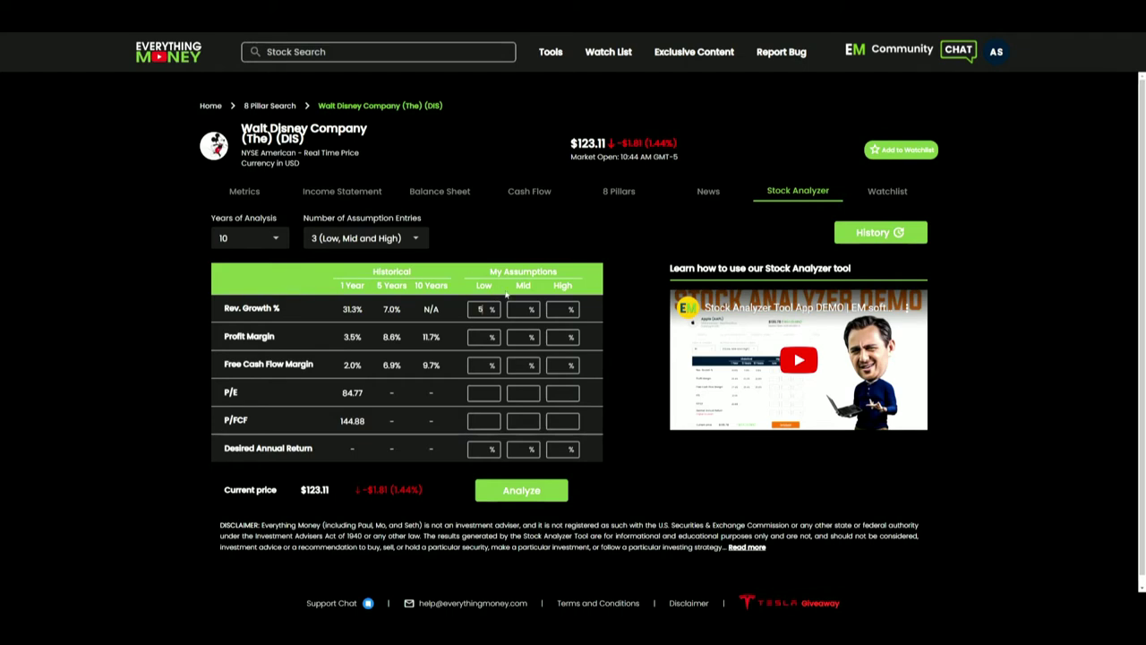
pyautogui.write('10')
pyautogui.press('Tab')
pyautogui.write('15')
# Zoom the browser page to 150%
pyautogui.click(484, 338)
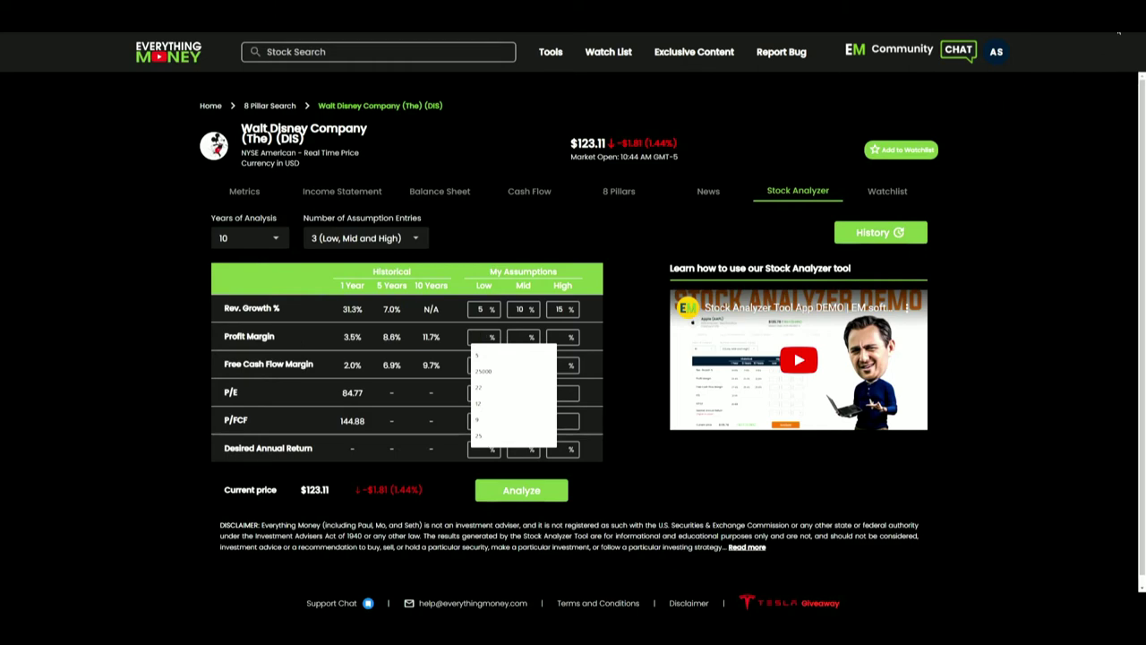
pyautogui.click(1135, 3)
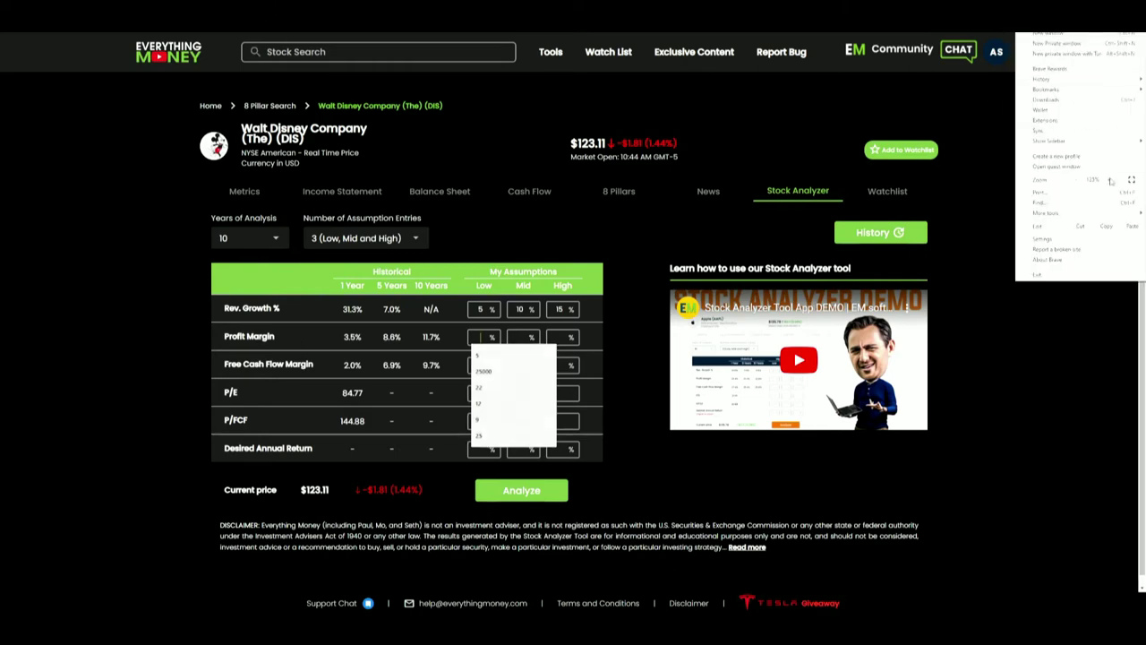
pyautogui.click(1111, 181)
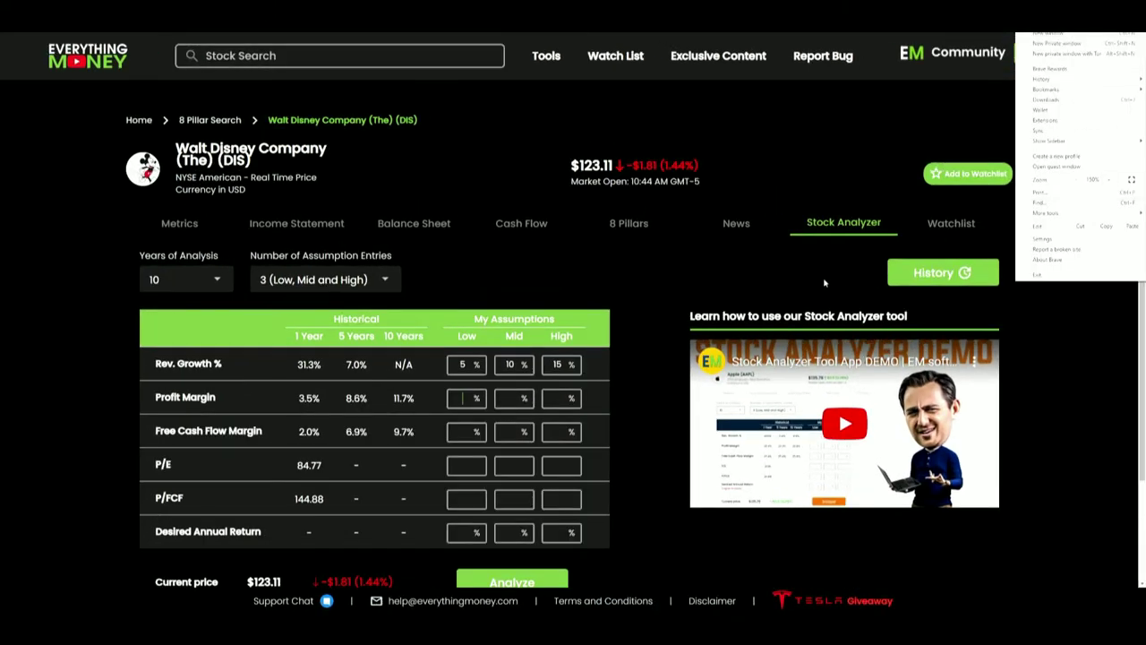
pyautogui.scroll(-3, 825, 283)
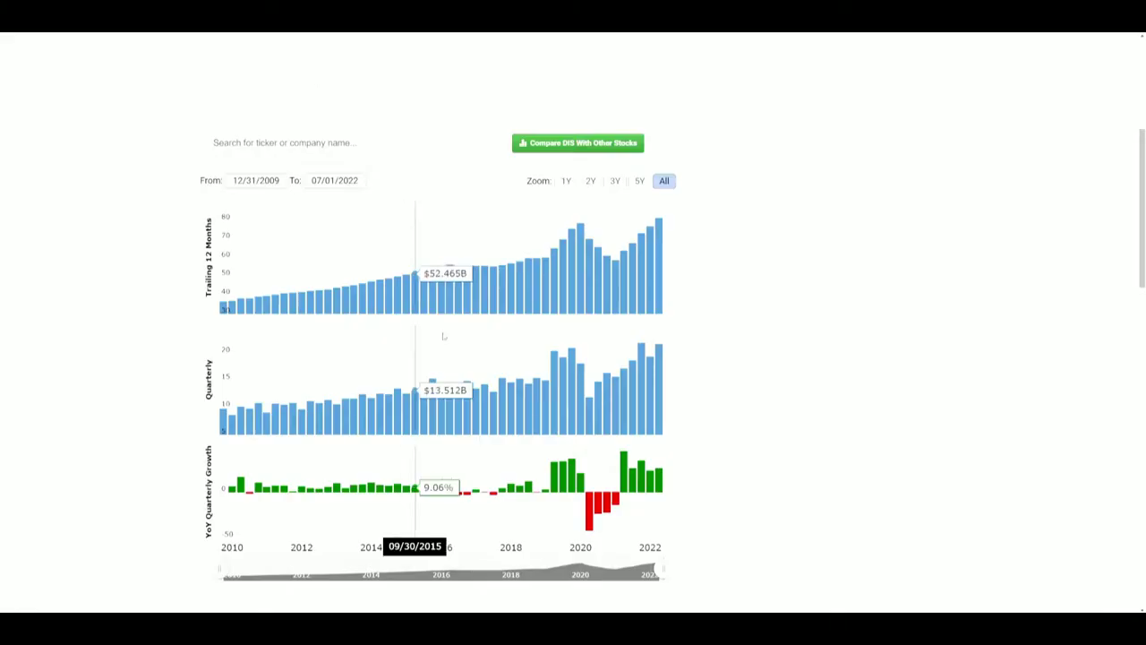
# Bring up Disney's margin history on Macrotrends and scroll to the gross, operating and net margin charts
pyautogui.scroll(2, 456, 326)
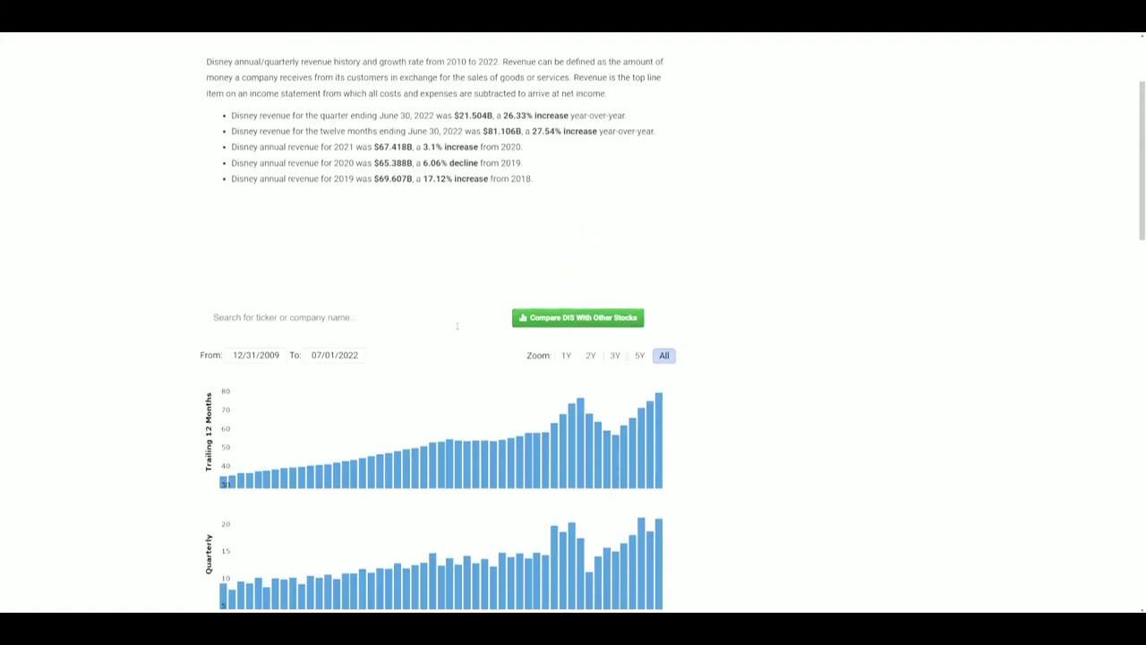
pyautogui.scroll(2, 457, 326)
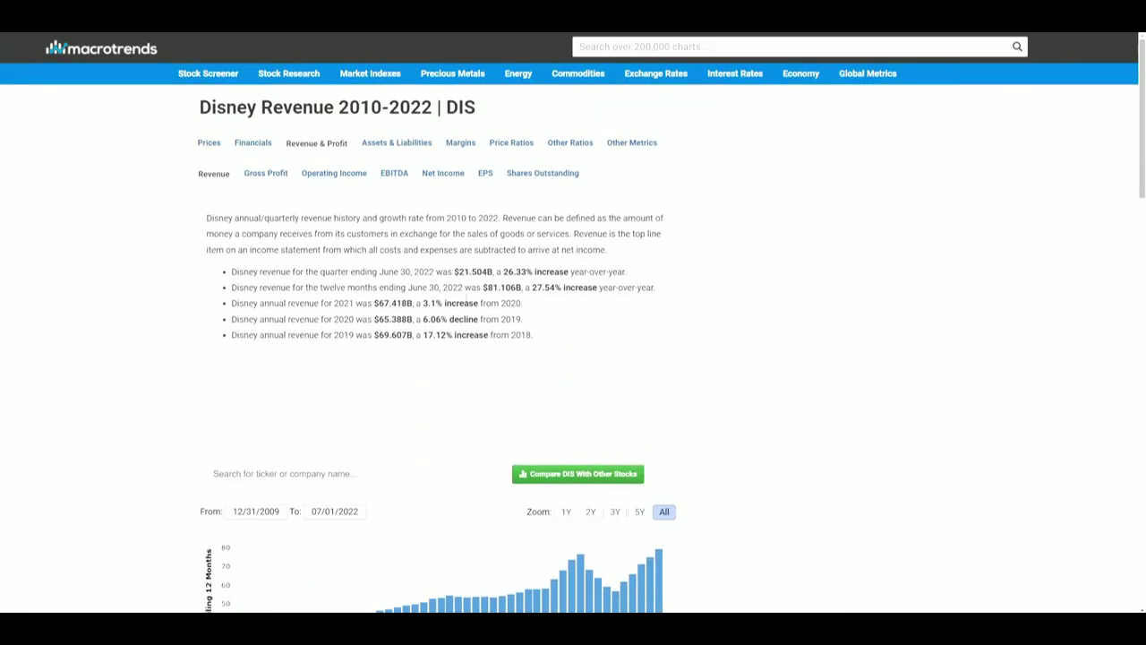
pyautogui.click(460, 144)
pyautogui.scroll(-5, 935, 325)
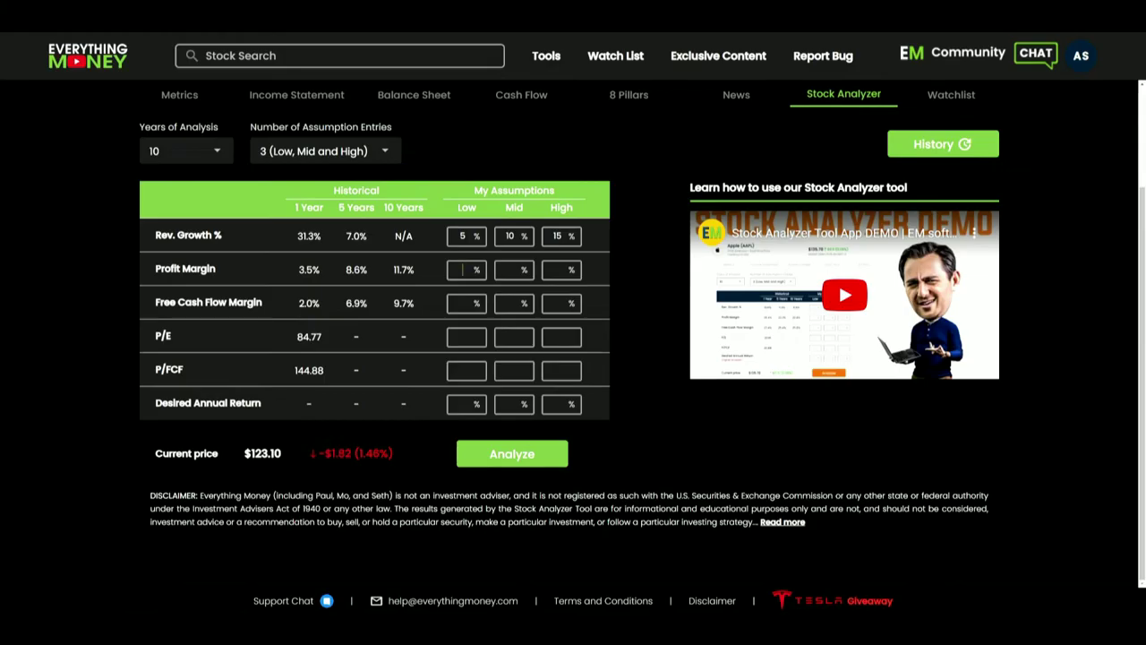
# Enter Disney's profit margin as 6% low, 10% mid and 14% high
pyautogui.click(466, 270)
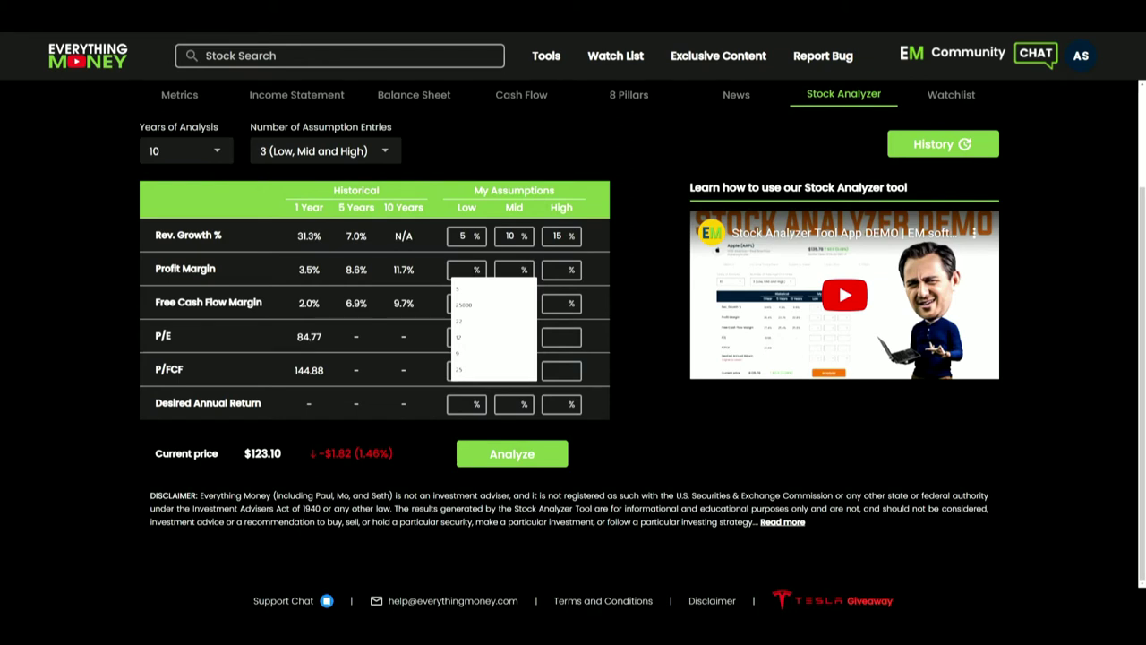
pyautogui.write('6')
pyautogui.write('10')
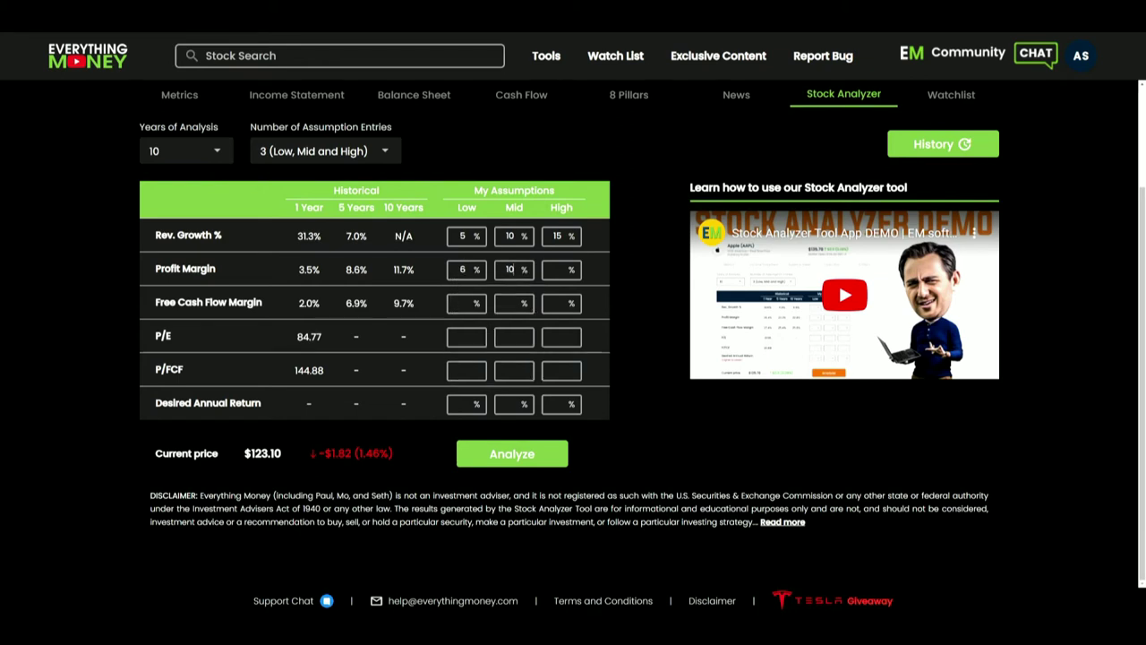
pyautogui.write('14')
# Enter the free cash flow margin as 6% low, 10% mid and 14% high
pyautogui.click(466, 303)
pyautogui.write('6')
pyautogui.press('Tab')
pyautogui.write('10')
pyautogui.press('Tab')
pyautogui.write('14')
pyautogui.press('Tab')
# Set Disney's P/E assumptions to 16 low, 22 mid and 28 high
pyautogui.click(467, 337)
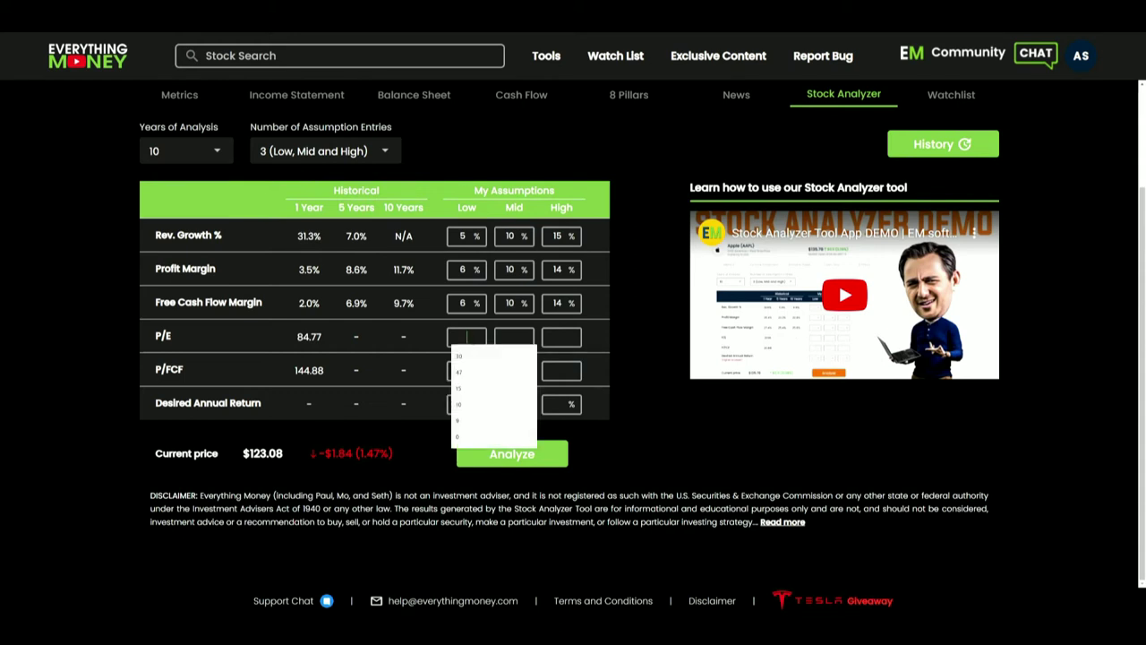
pyautogui.write('16')
pyautogui.click(495, 340)
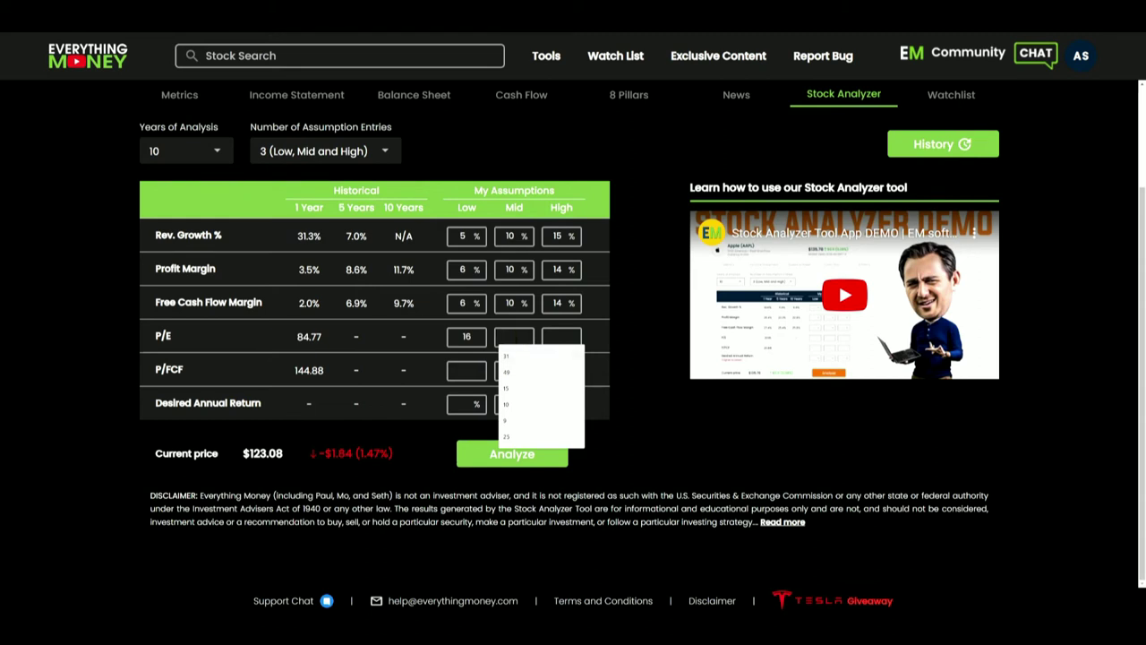
pyautogui.write('22')
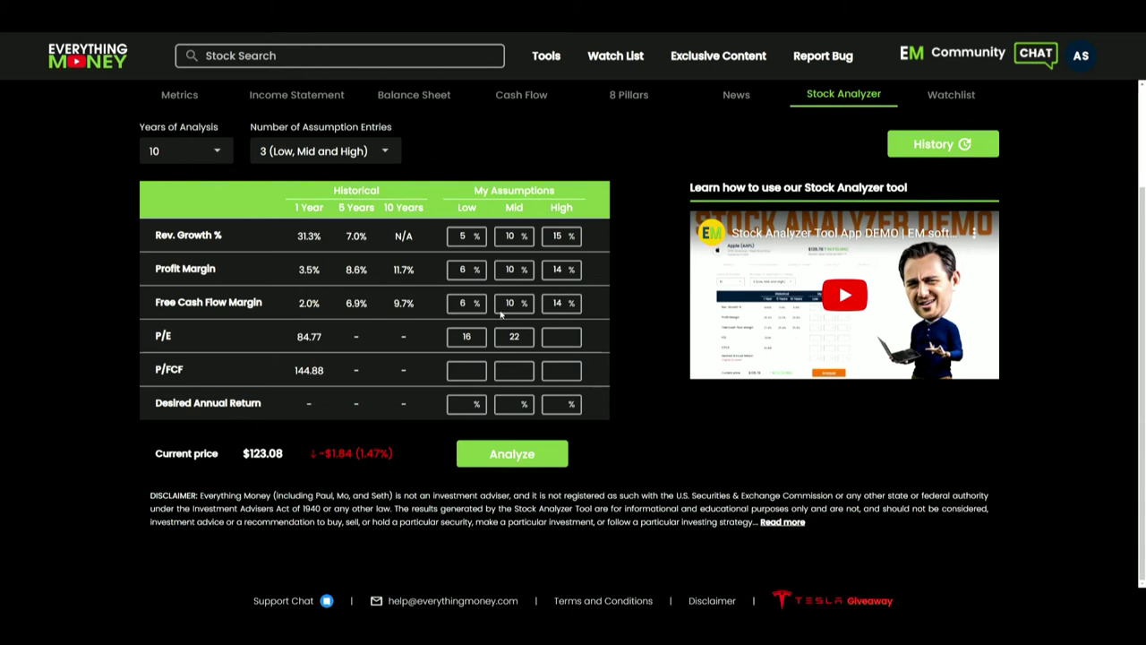
pyautogui.click(562, 337)
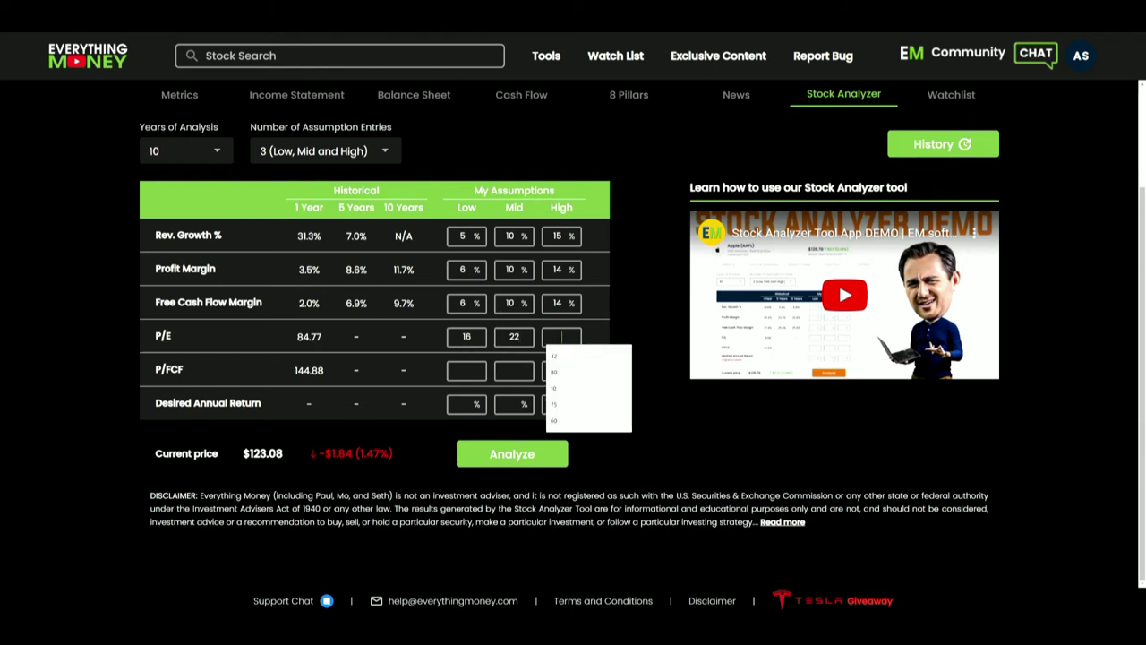
pyautogui.write('28')
# Set the P/FCF assumptions to 16 low, 22 mid and 28 high
pyautogui.click(466, 370)
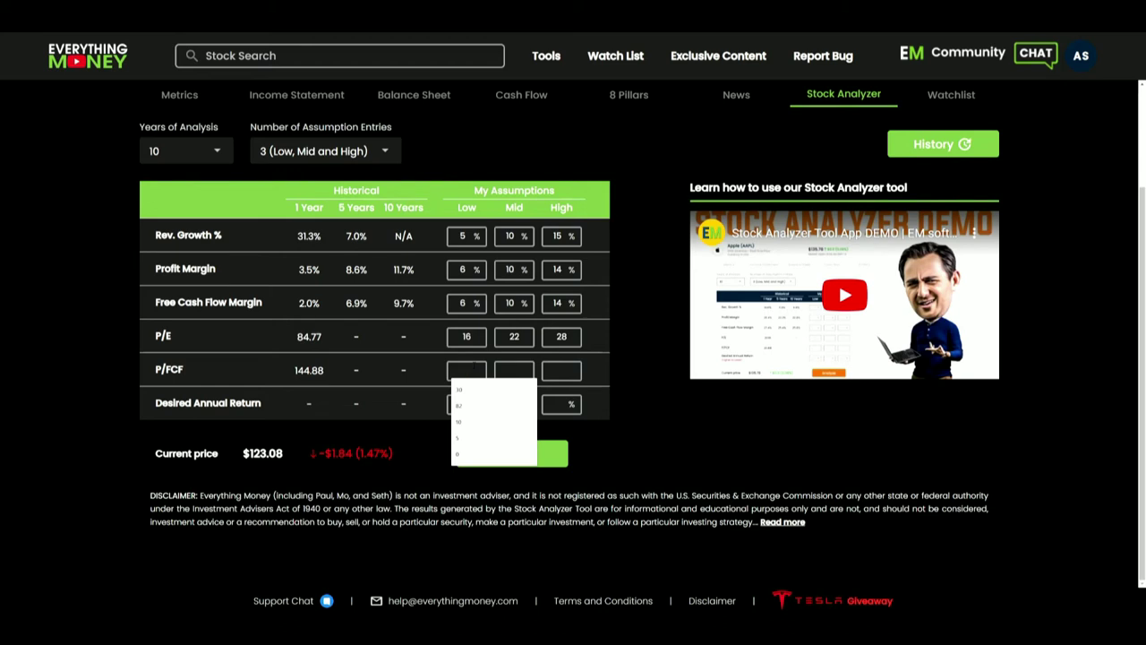
pyautogui.write('16')
pyautogui.press('Tab')
pyautogui.write('22')
pyautogui.press('Tab')
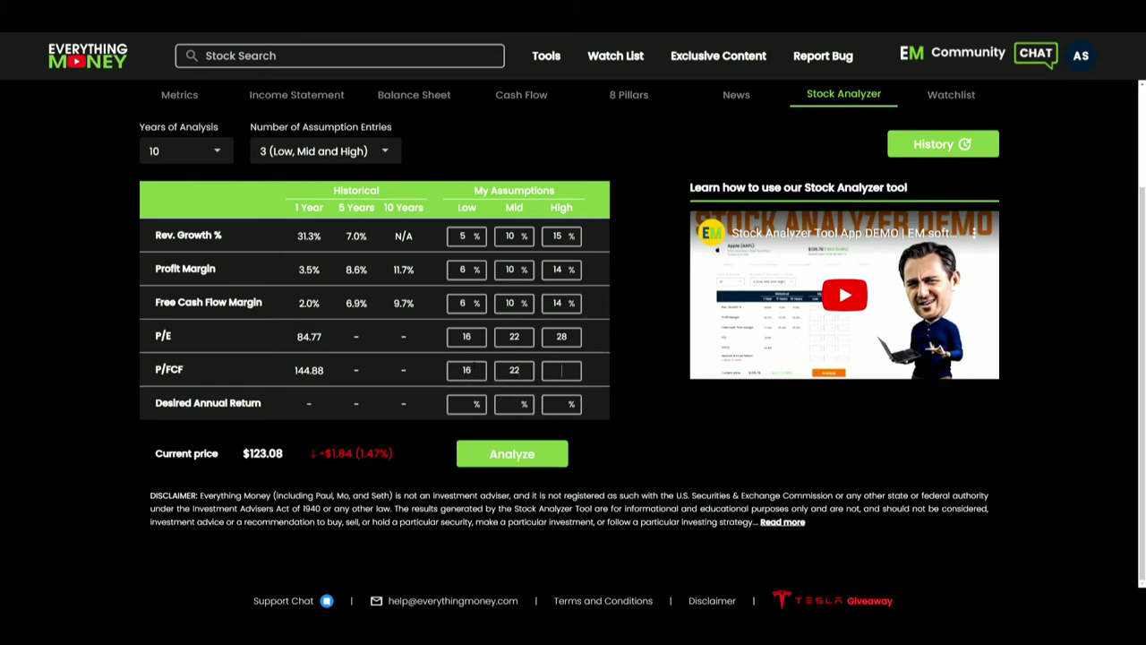
pyautogui.write('28')
# Set the desired annual return to 15% for low, mid and high
pyautogui.click(461, 404)
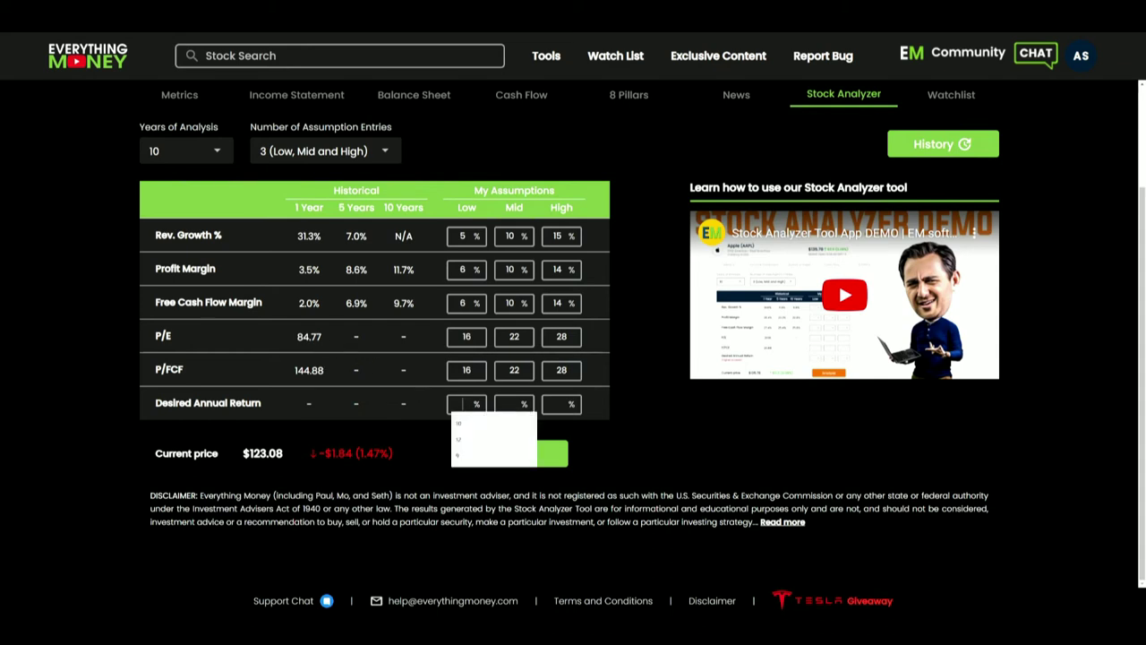
pyautogui.write('15')
pyautogui.press('Tab')
pyautogui.write('15')
pyautogui.press('Tab')
pyautogui.write('15')
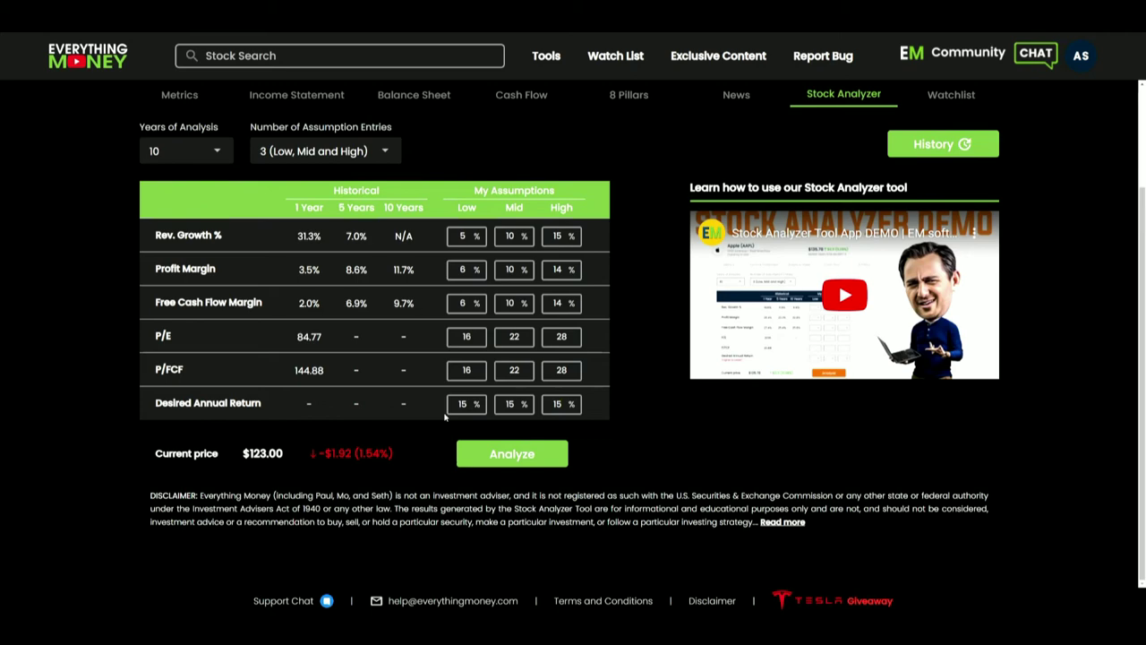
# Analyze Disney to get valuations of $31.98 low, $92.22 mid and $223.00 high
pyautogui.click(528, 458)
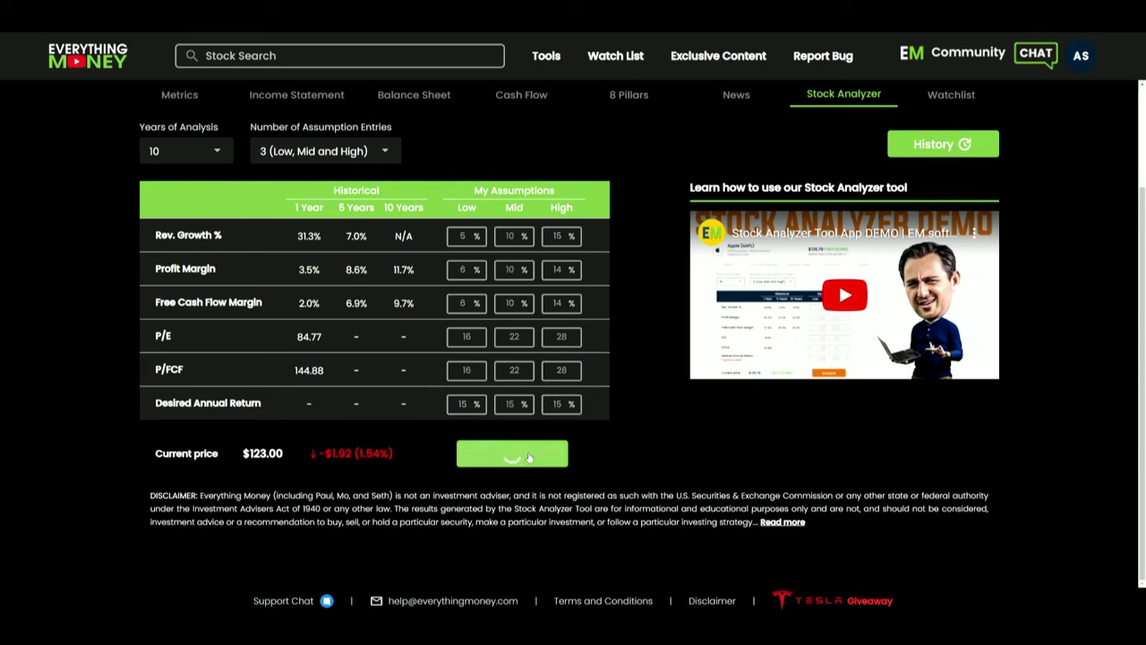
pyautogui.scroll(-3, 730, 472)
pyautogui.scroll(1, 730, 472)
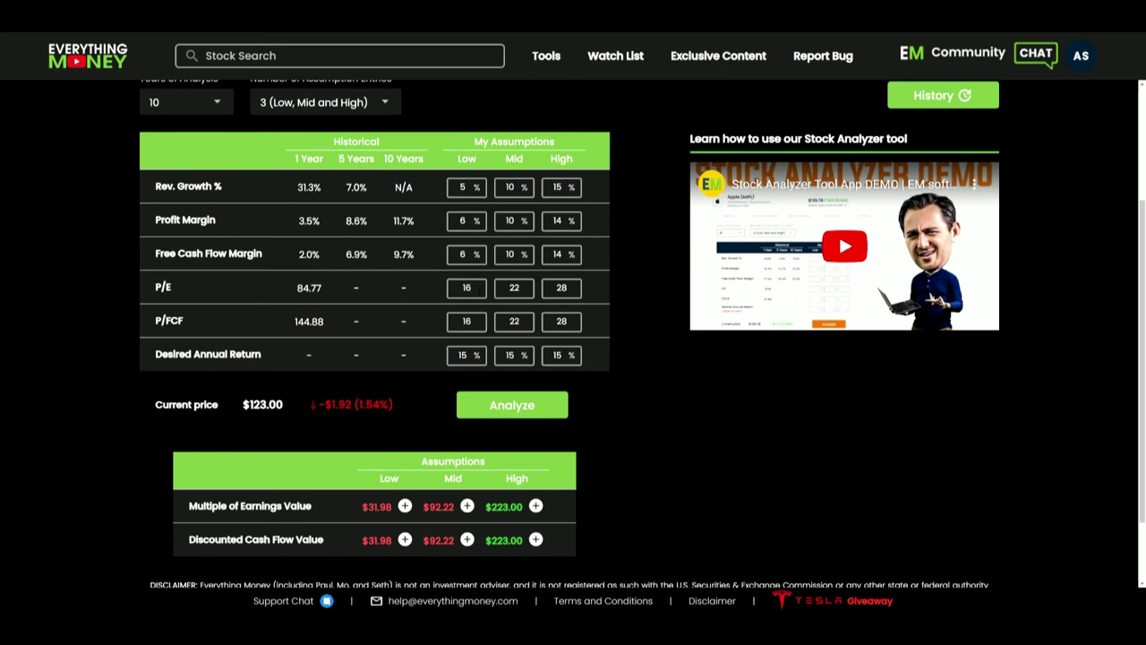
# Change Disney's P/E assumptions to 14 low, 18 mid and 22 high
pyautogui.doubleClick(465, 288)
pyautogui.press('BackSpace')
pyautogui.write('14')
pyautogui.press('Tab')
pyautogui.write('16')
pyautogui.press('Tab')
pyautogui.click(517, 287)
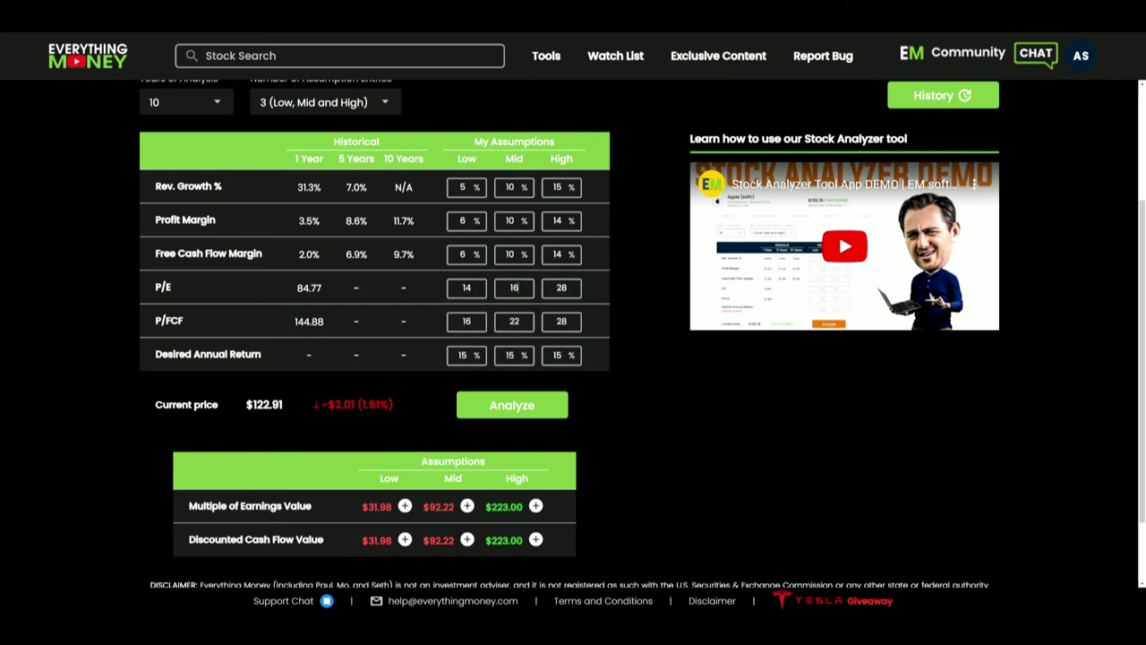
pyautogui.press('BackSpace')
pyautogui.write('8')
pyautogui.press('Tab')
pyautogui.write('22')
# Change P/FCF to 14, 18, 22 and recalculate, giving $29.95, $81.47 and $187.79
pyautogui.press('BackSpace')
pyautogui.write('4')
pyautogui.press('Tab')
pyautogui.write('18')
pyautogui.press('Tab')
pyautogui.write('22')
pyautogui.click(529, 414)
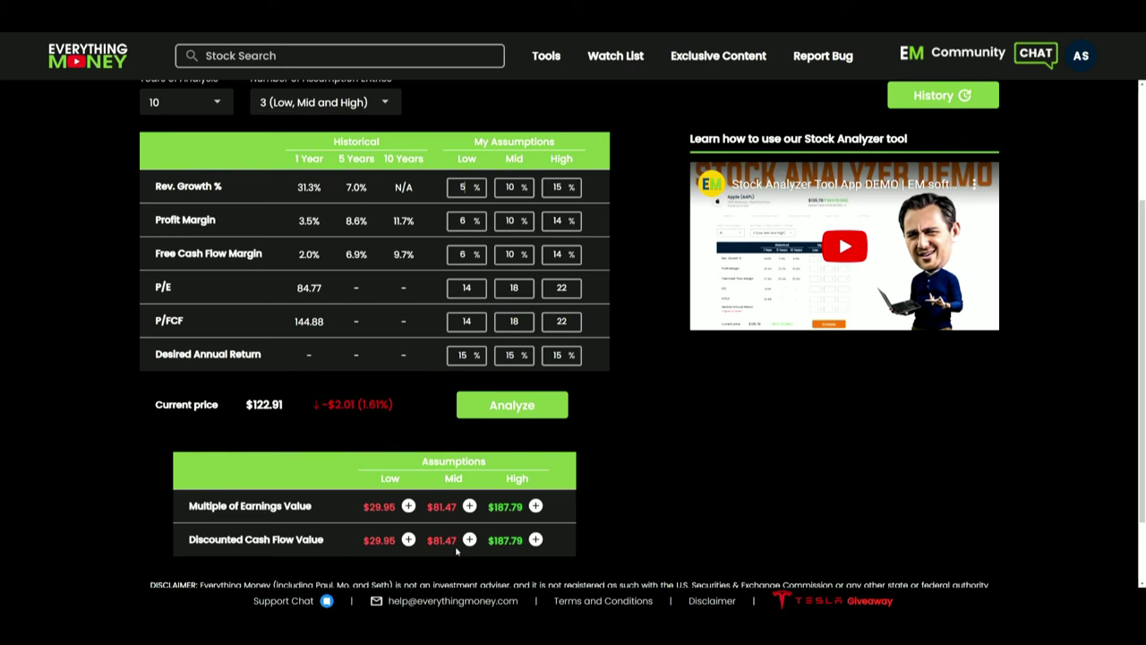
# Look over Disney's Metrics overview
pyautogui.scroll(3, 401, 509)
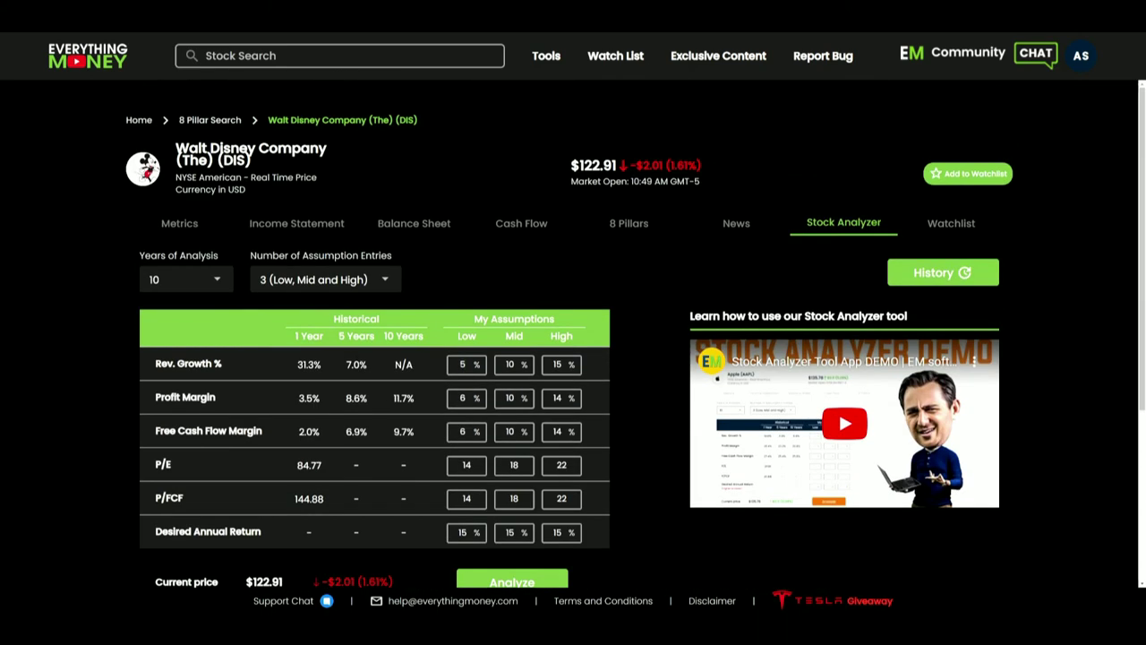
pyautogui.click(176, 226)
pyautogui.scroll(-2, 585, 323)
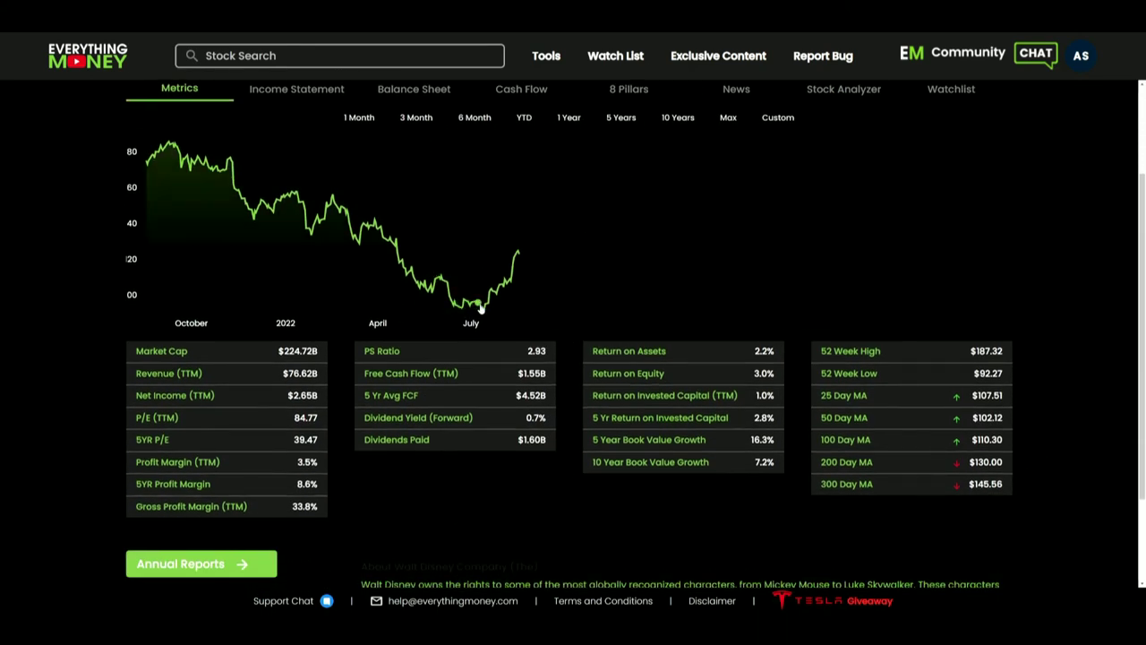
pyautogui.scroll(2, 477, 309)
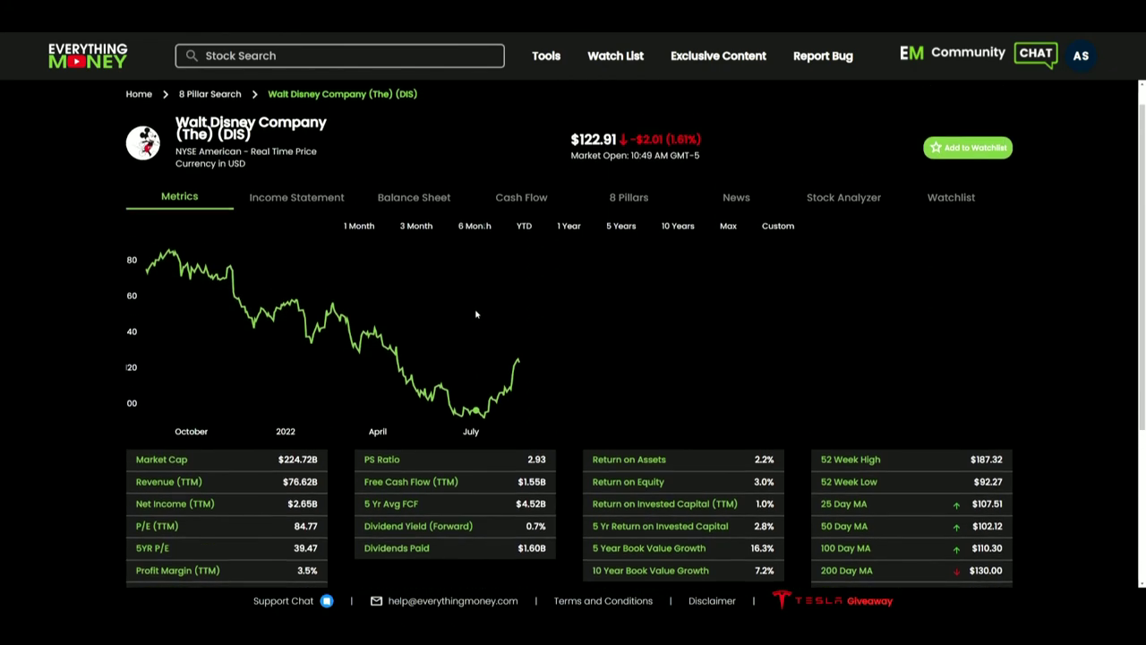
pyautogui.scroll(-1, 471, 436)
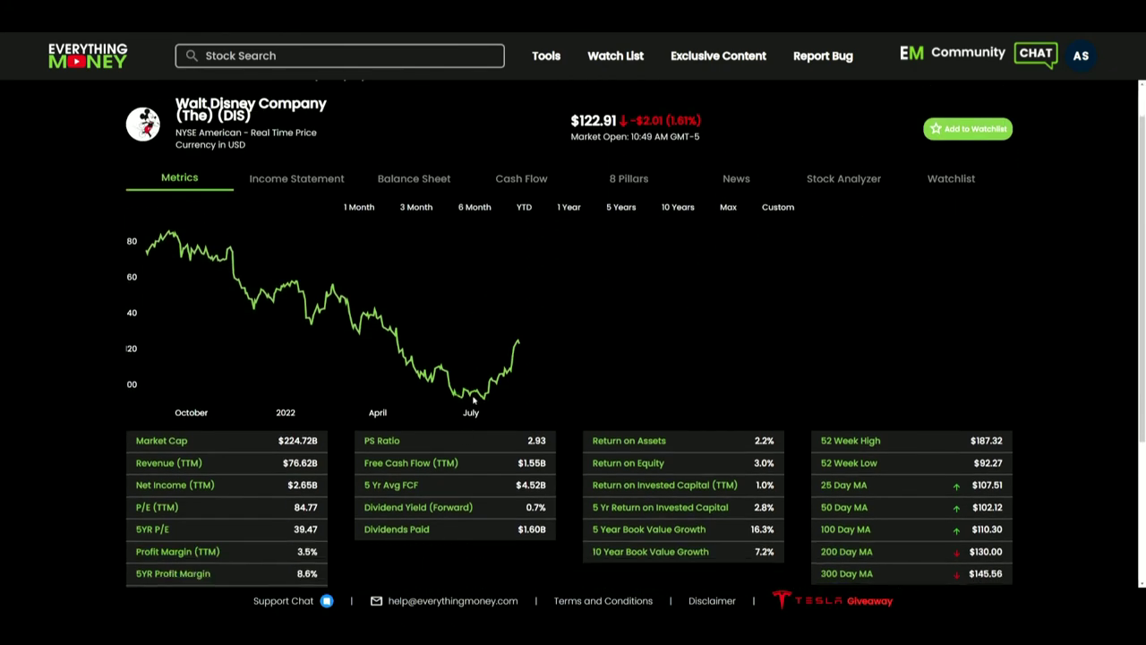
# Add Disney to the watchlist with the $81.47 mid valuation as target price
pyautogui.click(844, 183)
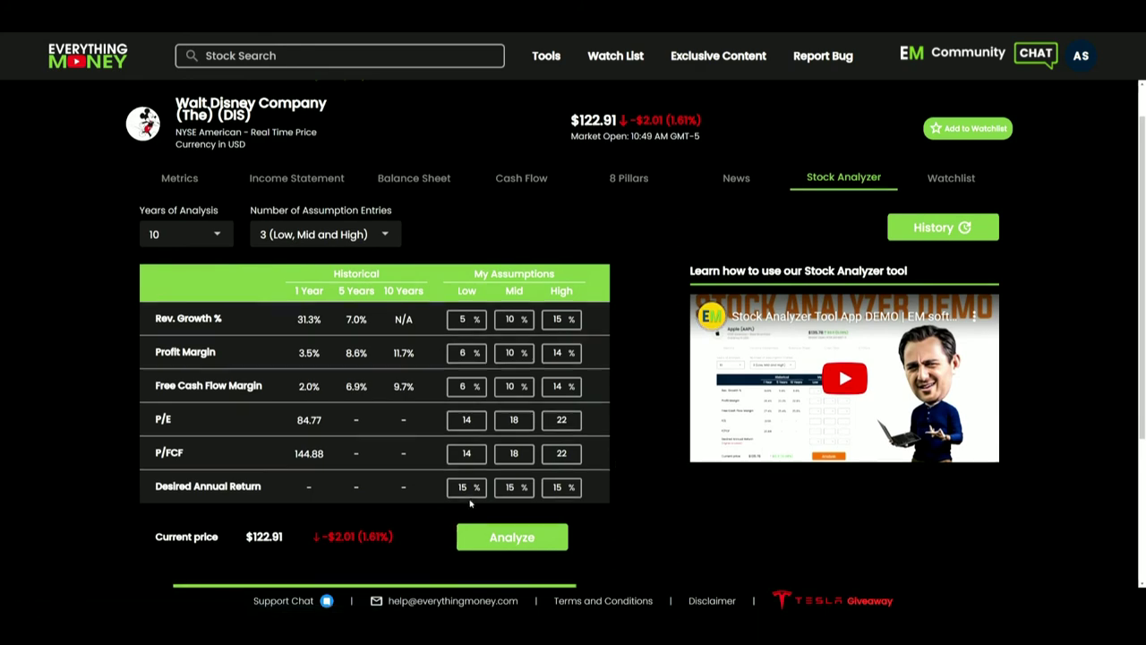
pyautogui.scroll(-3, 470, 403)
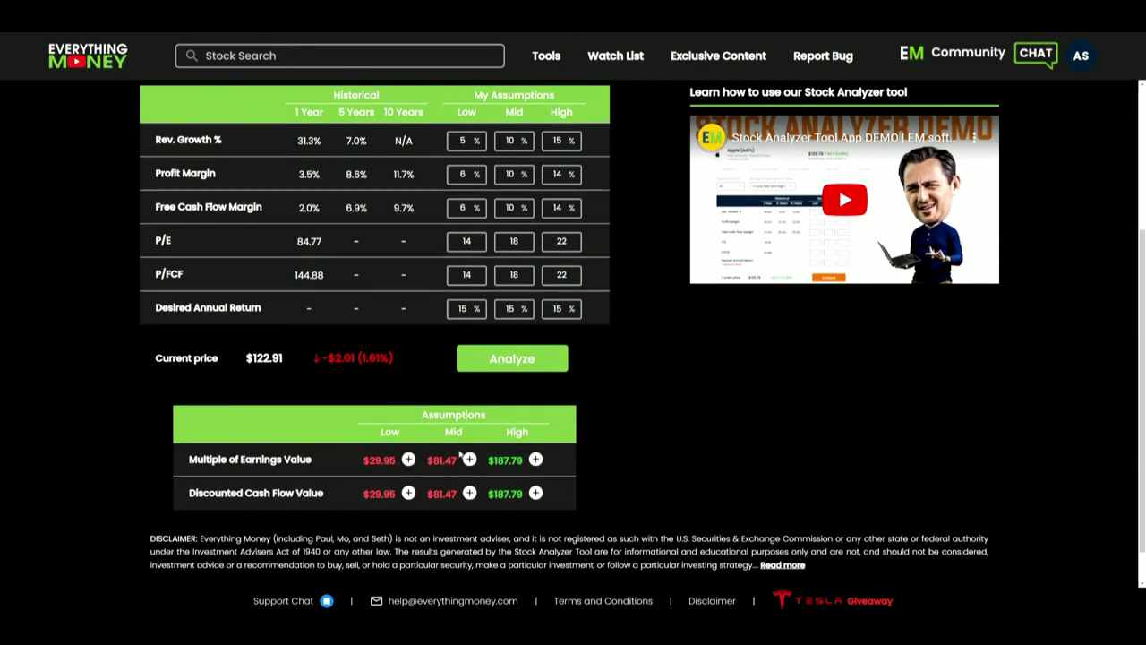
pyautogui.click(469, 460)
pyautogui.click(572, 438)
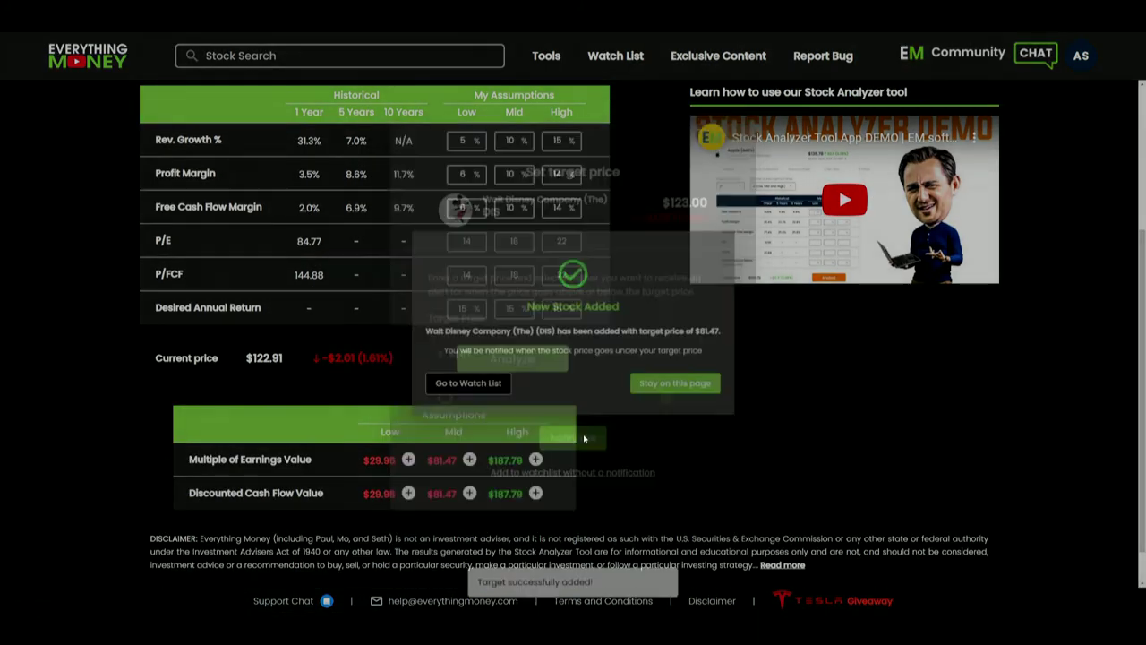
pyautogui.click(701, 394)
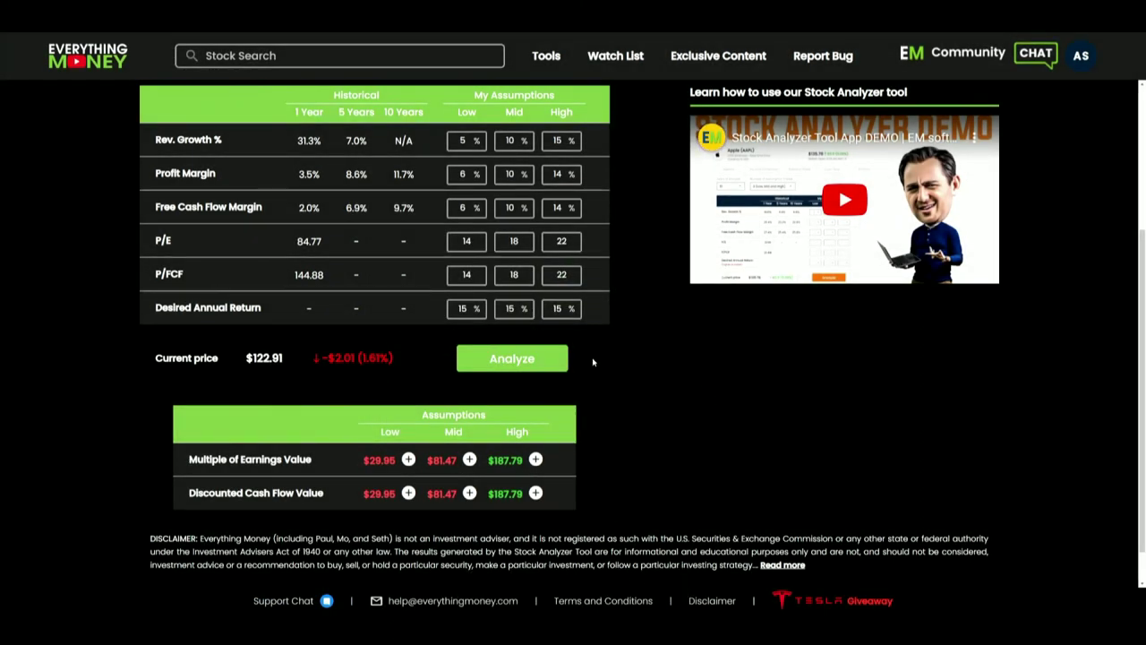
pyautogui.scroll(1, 594, 362)
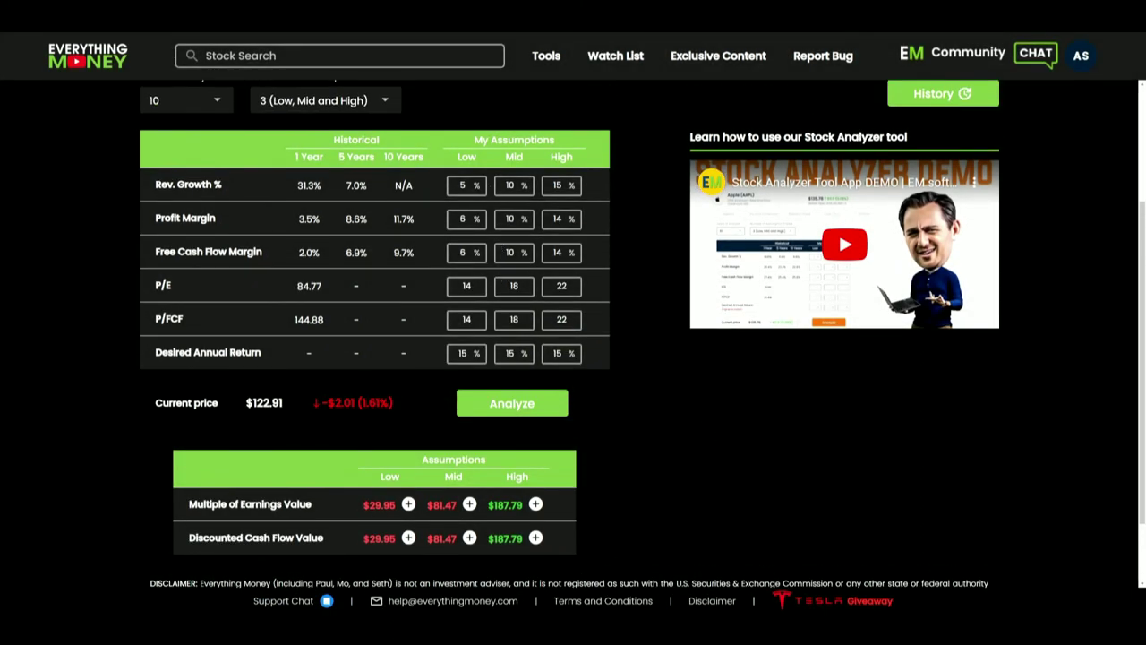
# Set Disney's revenue growth assumptions to 10%, 12% and 14% (low/mid/high)
pyautogui.click(463, 185)
pyautogui.press('BackSpace')
pyautogui.write('10')
pyautogui.press('Tab')
pyautogui.write('12')
pyautogui.press('Tab')
pyautogui.write('14')
# Set both the profit margin and free cash flow margin assumptions to 9/11/13%
pyautogui.press('BackSpace')
pyautogui.press('BackSpace')
pyautogui.write('1')
pyautogui.press('Tab')
pyautogui.write('13')
pyautogui.press('Tab')
pyautogui.write('9')
pyautogui.press('Tab')
pyautogui.write('11')
pyautogui.press('Tab')
pyautogui.write('1')
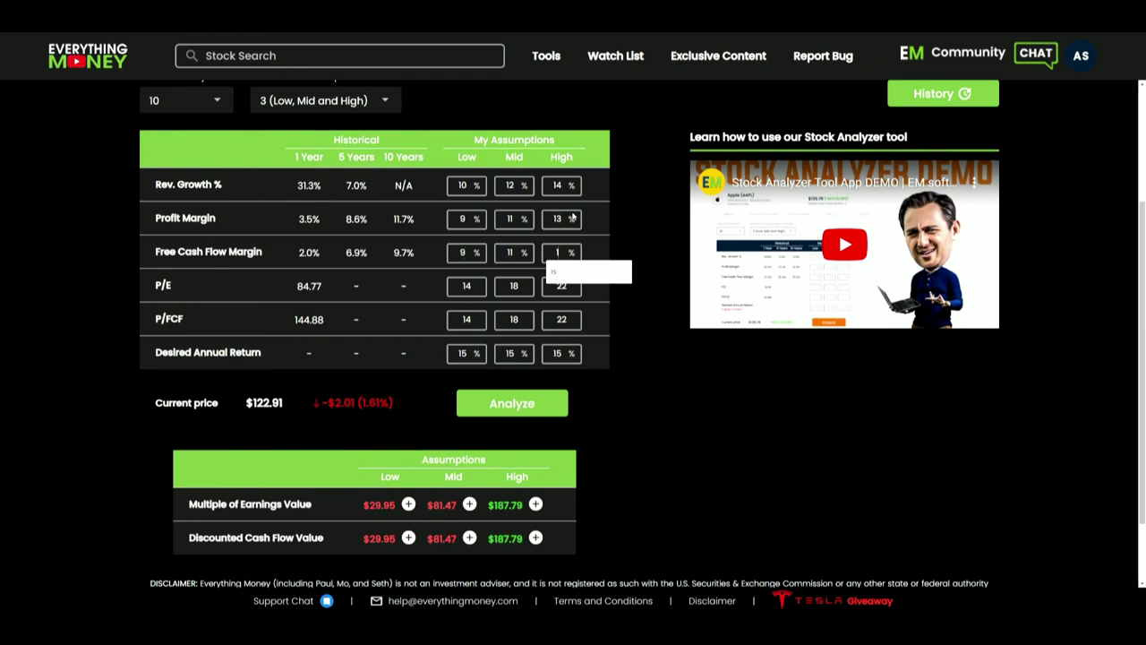
pyautogui.write('3')
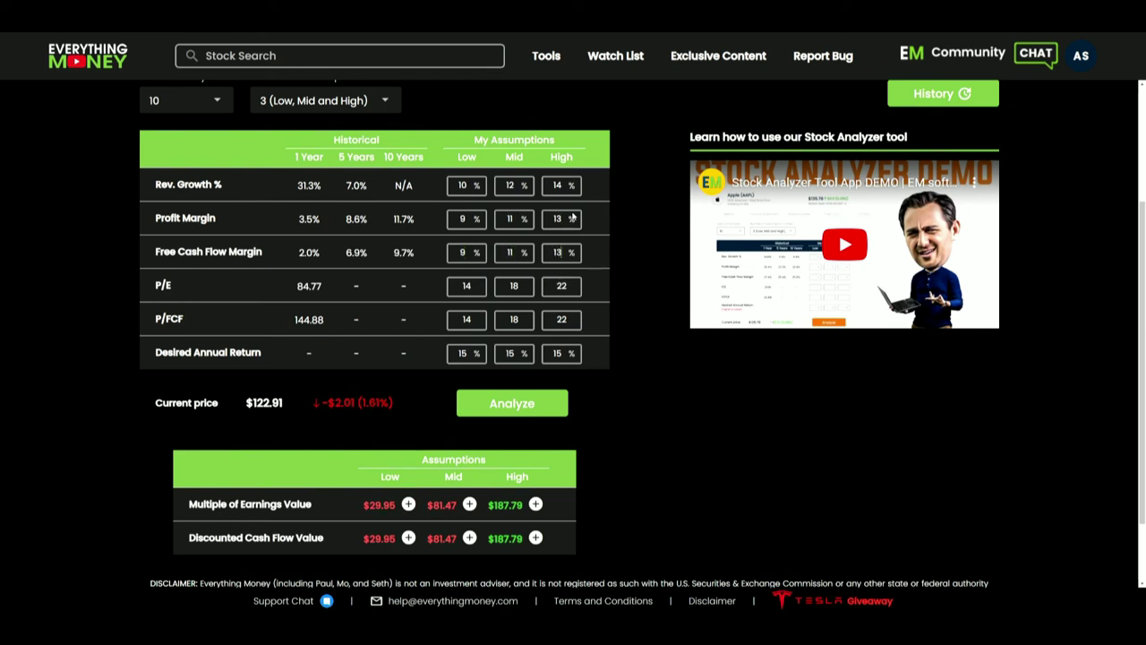
# Set the P/E assumptions to 20, 22 and 24, correcting the low value from 18
pyautogui.click(467, 286)
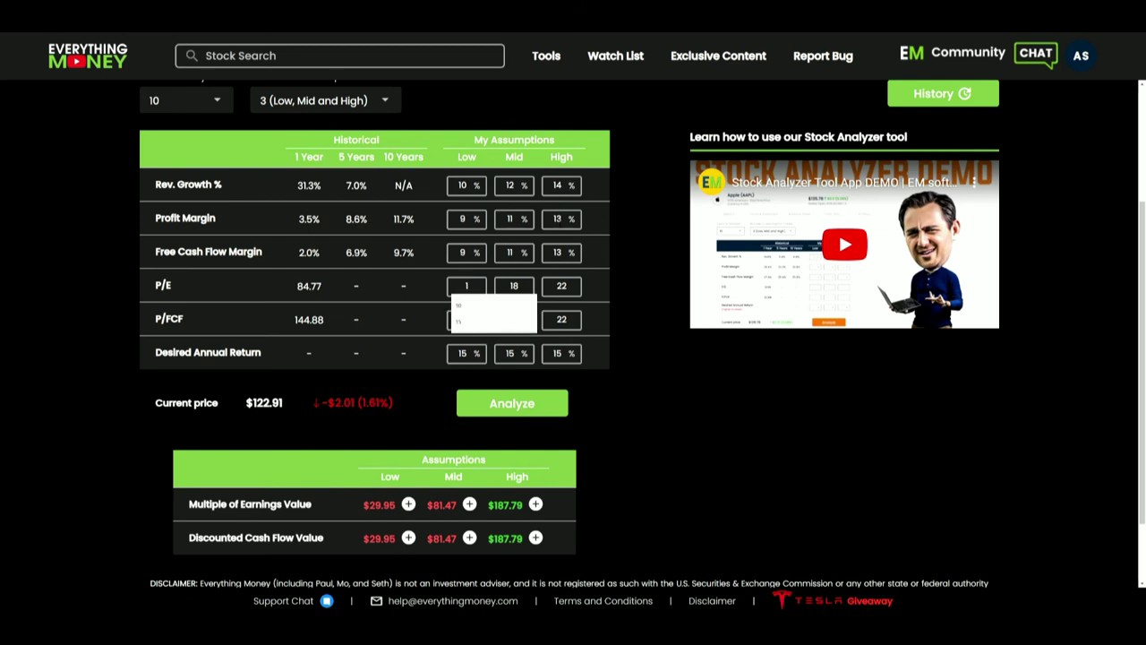
pyautogui.press('BackSpace')
pyautogui.press('BackSpace')
pyautogui.write('18')
pyautogui.press('Tab')
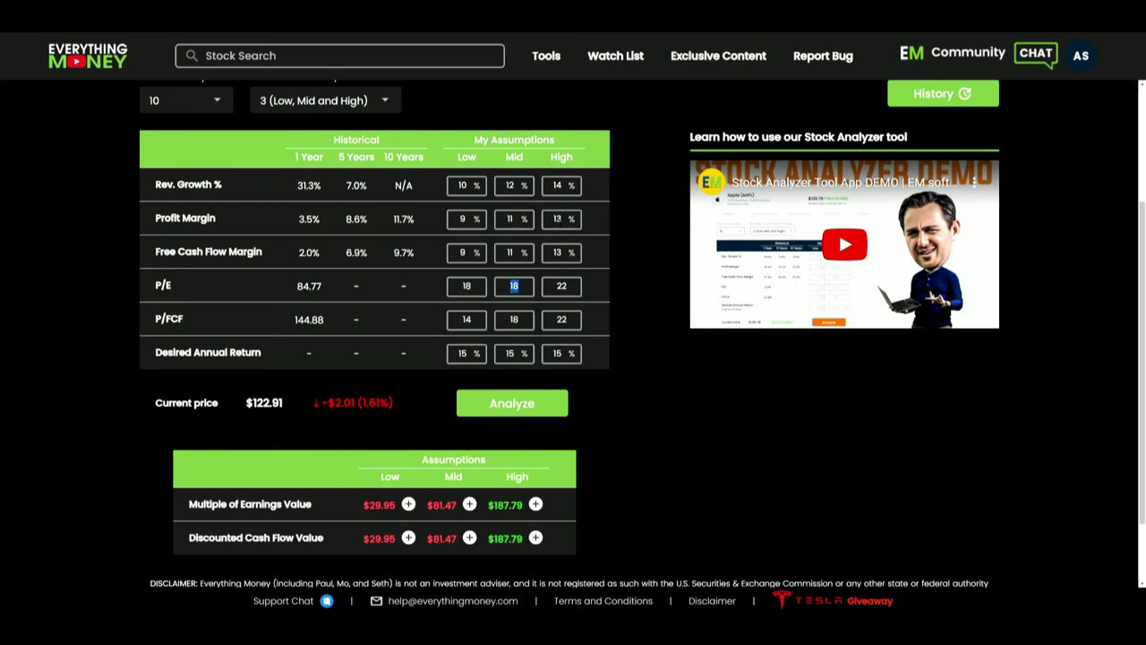
pyautogui.click(469, 286)
pyautogui.press('BackSpace')
pyautogui.press('BackSpace')
pyautogui.write('20')
pyautogui.press('Tab')
pyautogui.write('22')
pyautogui.press('Tab')
pyautogui.write('24')
# Set the P/FCF low and mid assumptions to 20 and 22
pyautogui.press('Tab')
pyautogui.press('BackSpace')
pyautogui.write('20')
pyautogui.press('Tab')
pyautogui.write('22')
pyautogui.press('Tab')
# Enter 24 as the P/FCF high value and rerun Analyze with the tightened assumptions
pyautogui.write('24')
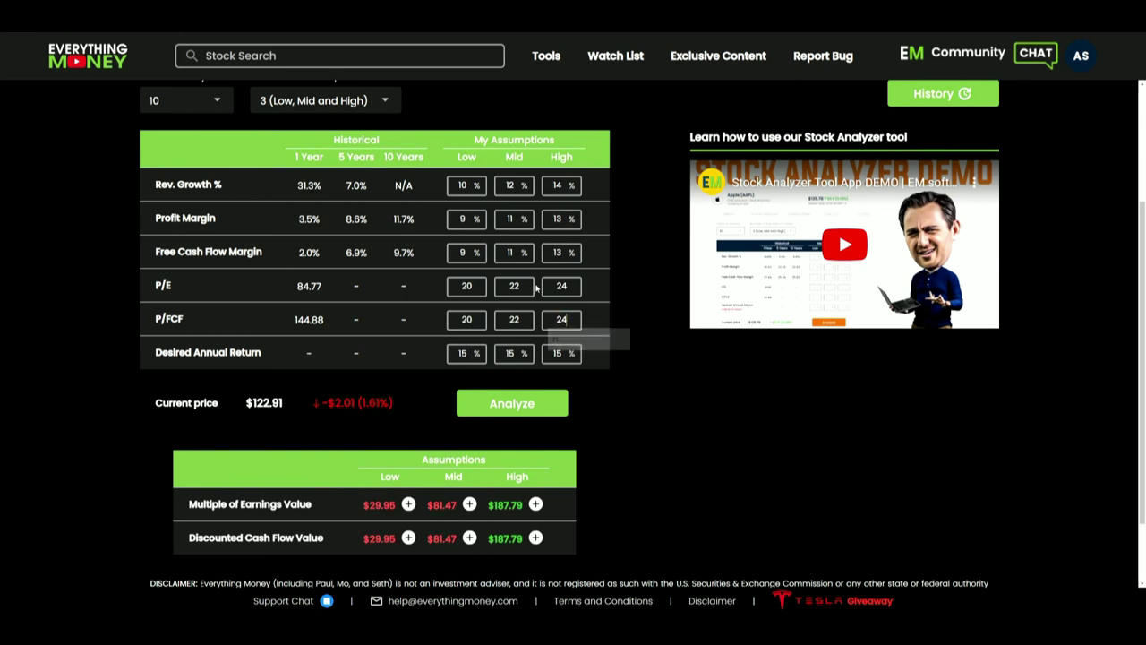
pyautogui.click(564, 402)
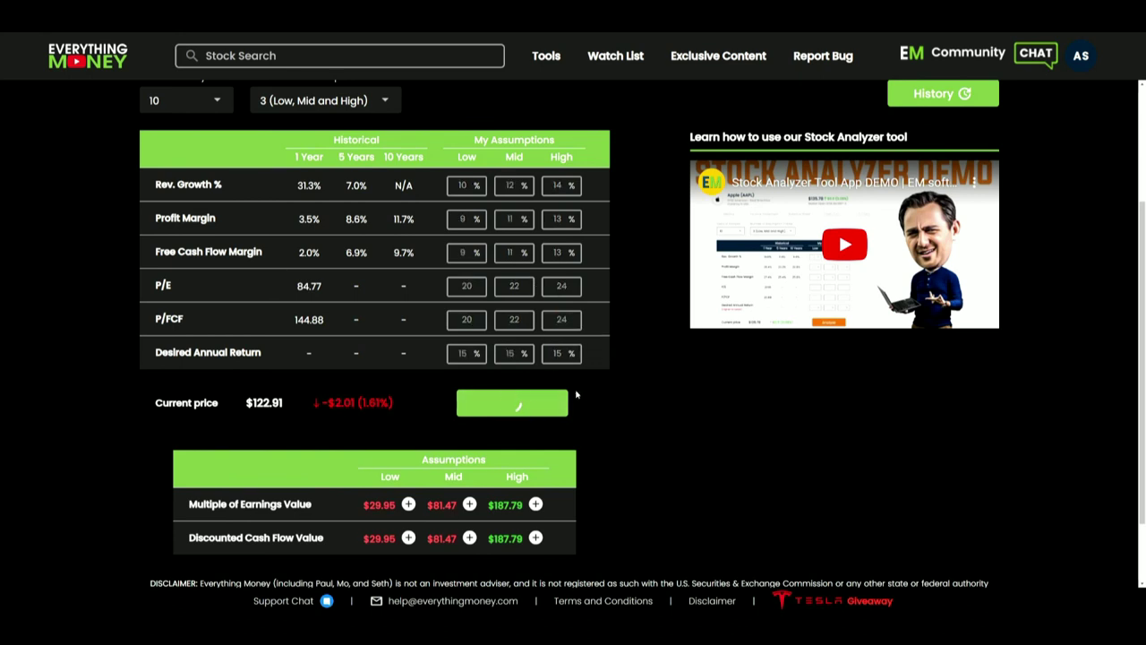